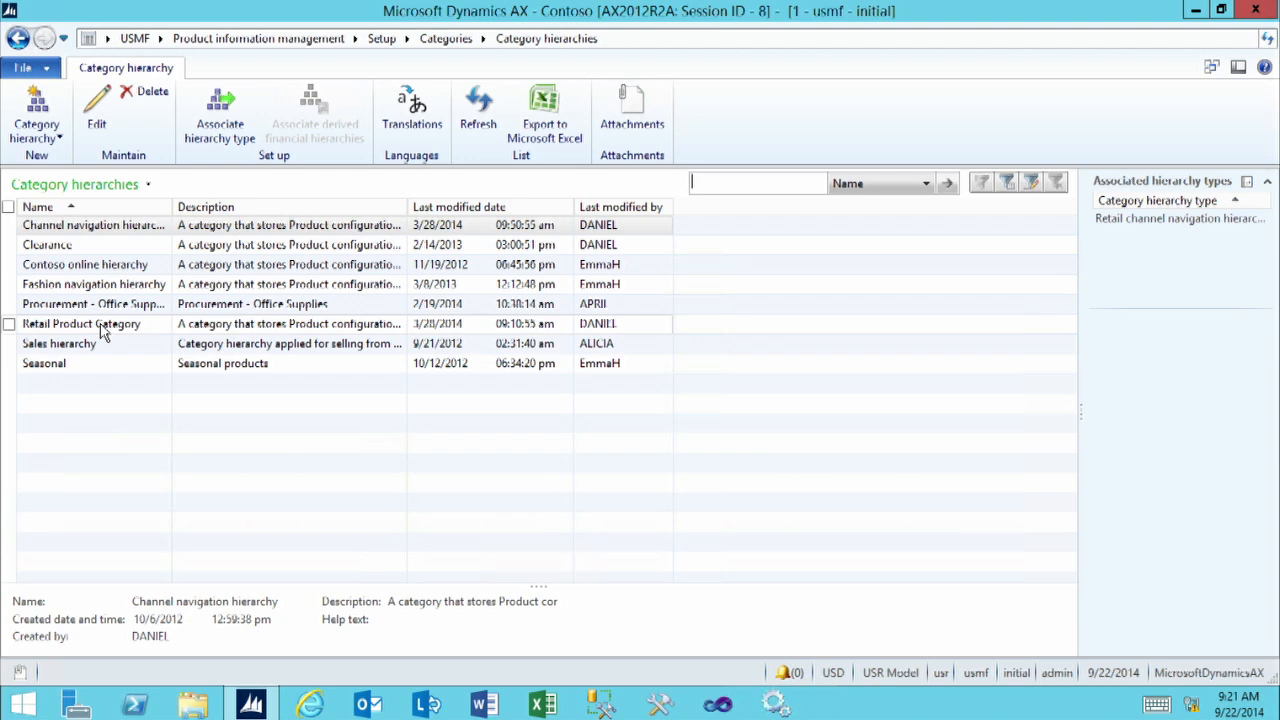
Examine the Retail Product Category hierarchy under Action Sports, including the BMX Biking node's general details and category attribute groups
{"action": "left_click", "coordinate": [104, 333]}
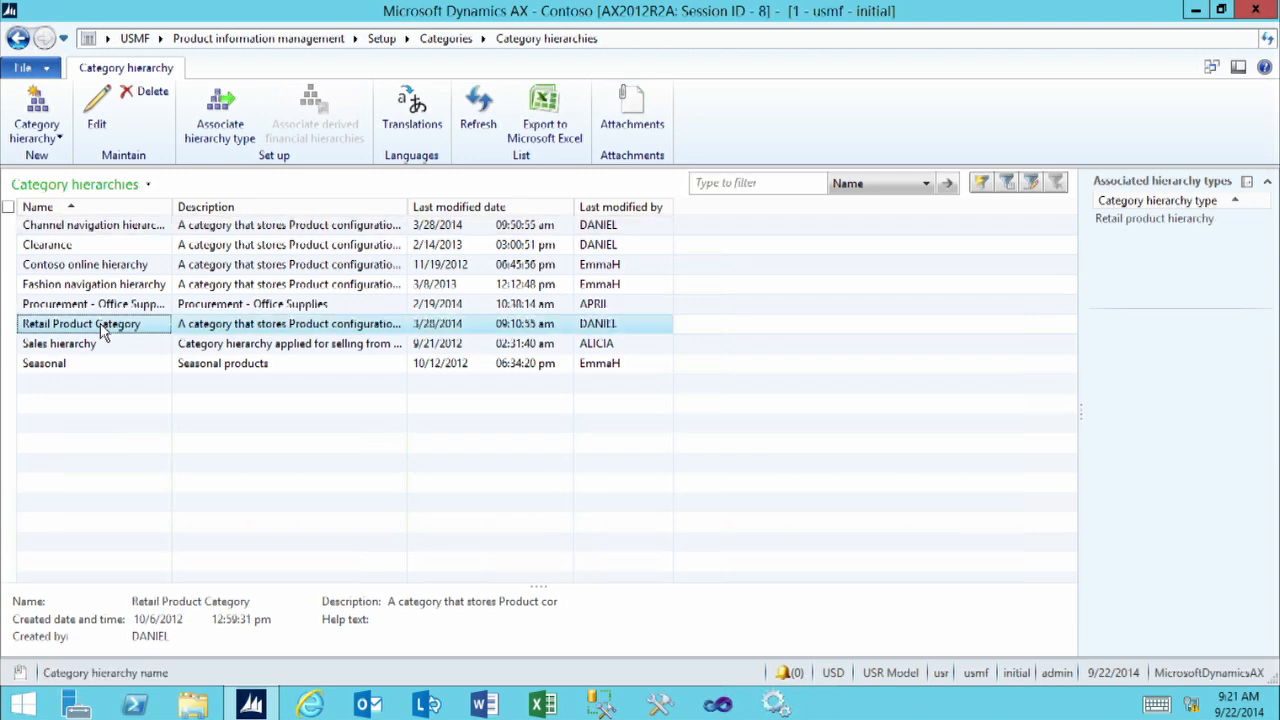
{"action": "left_click", "coordinate": [99, 110]}
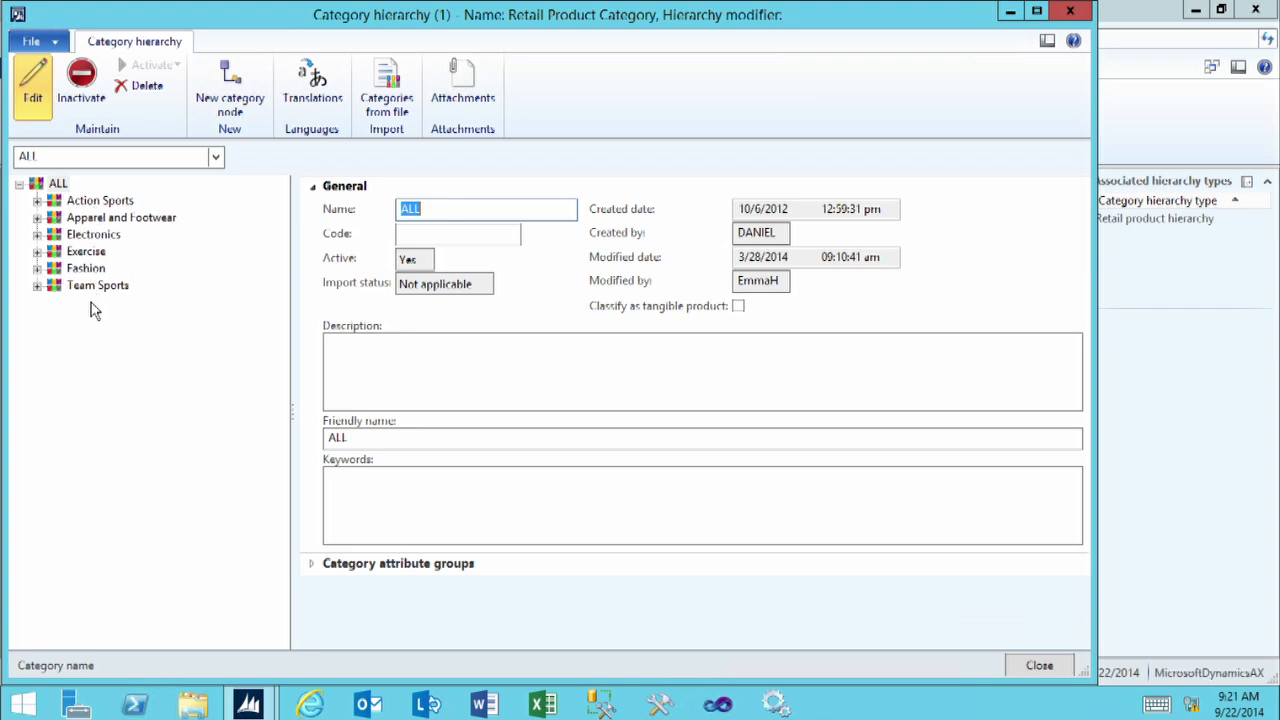
{"action": "left_click", "coordinate": [37, 201]}
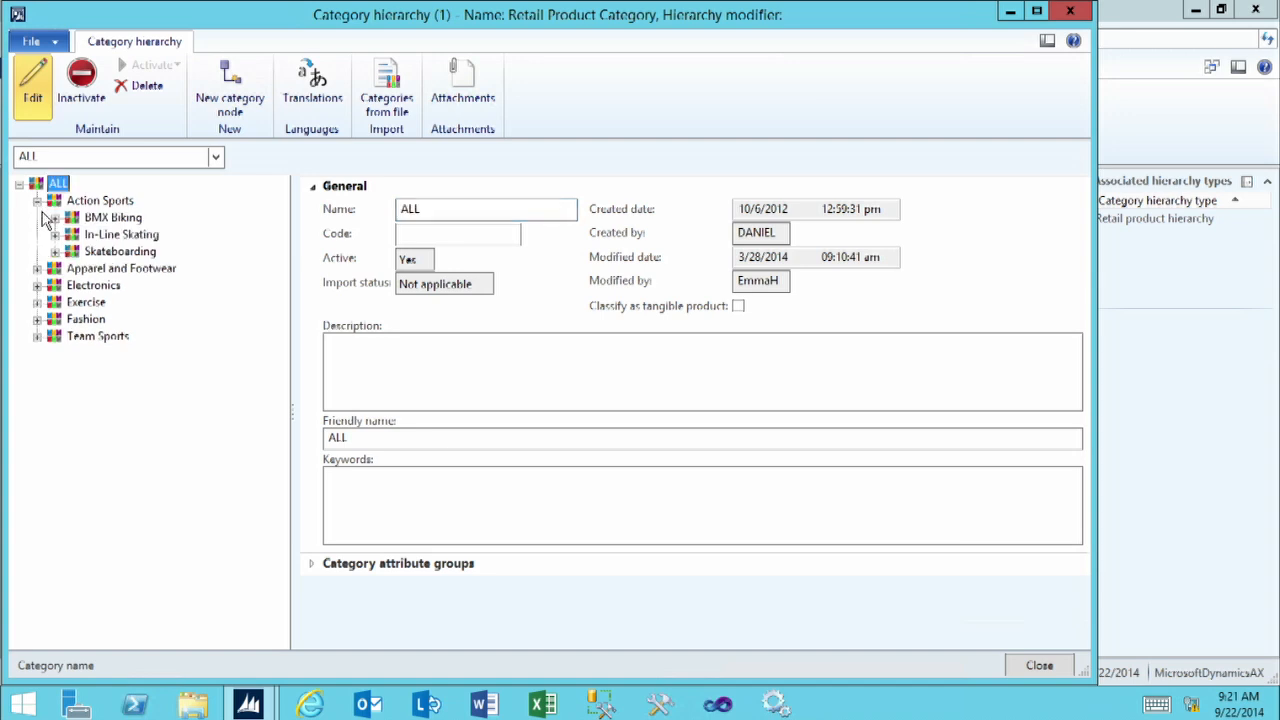
{"action": "left_click", "coordinate": [55, 218]}
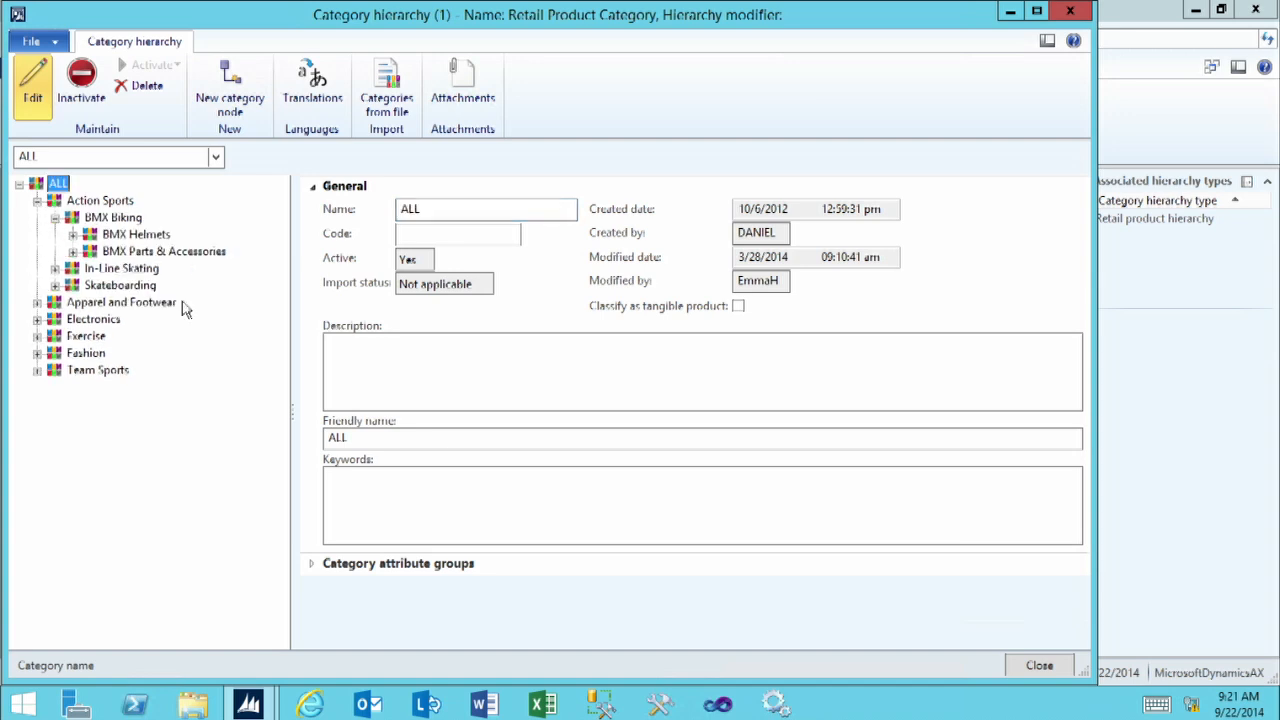
{"action": "left_click", "coordinate": [403, 365]}
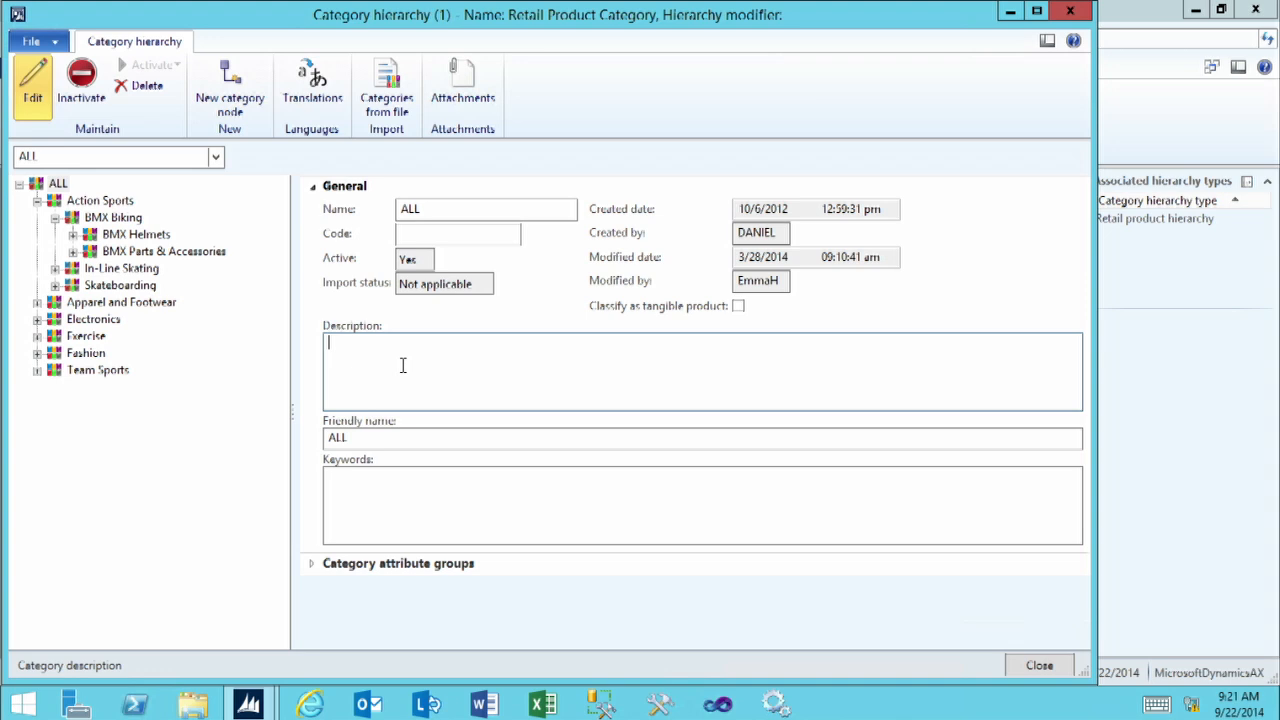
{"action": "left_click", "coordinate": [113, 218]}
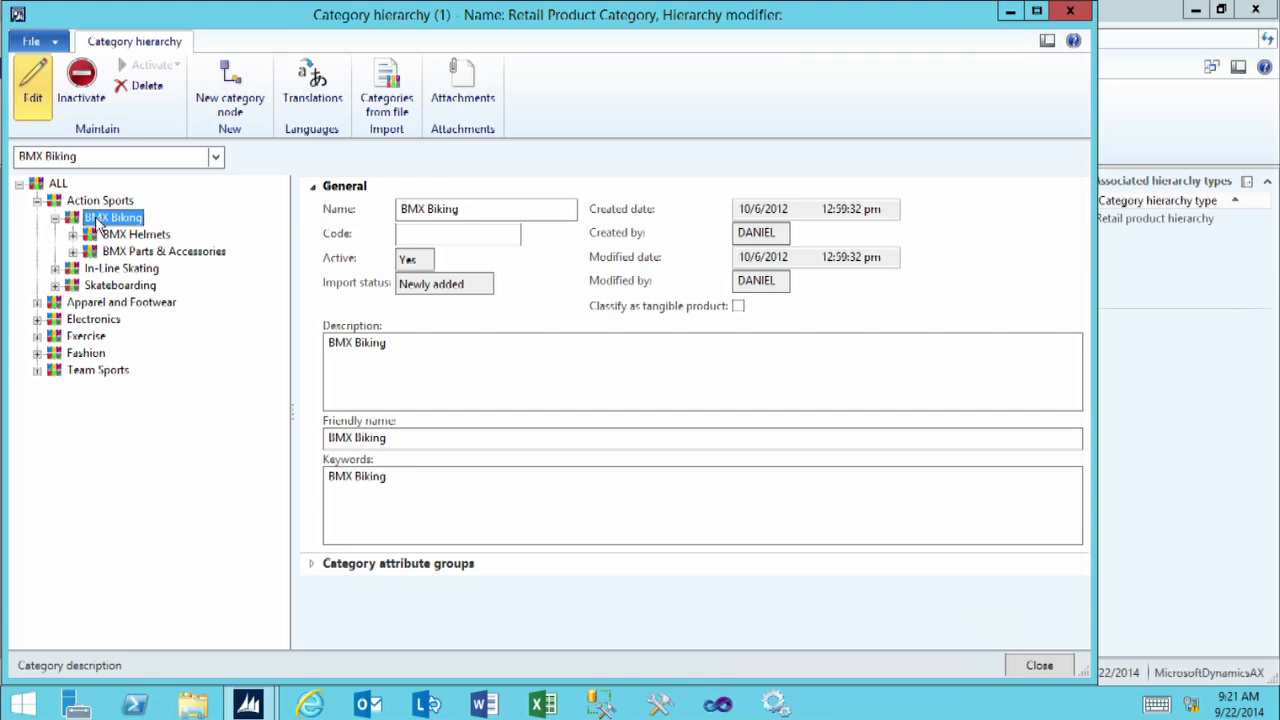
{"action": "left_click", "coordinate": [416, 365]}
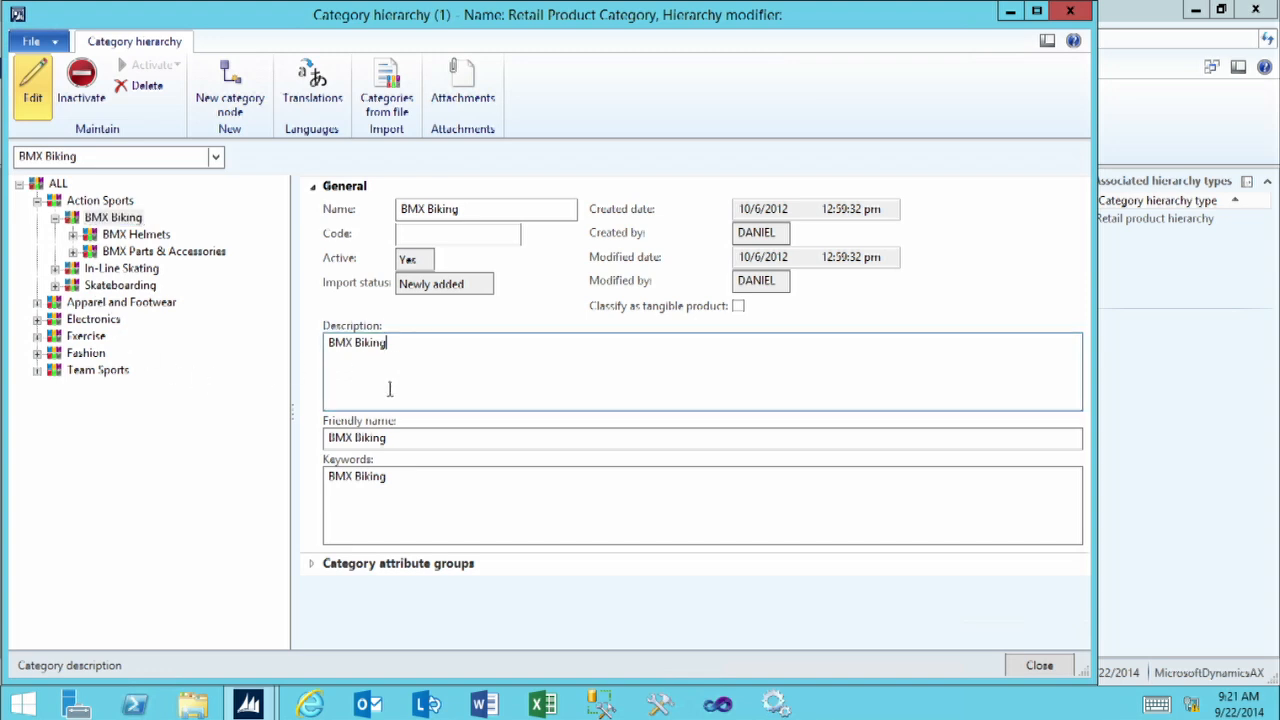
{"action": "left_click", "coordinate": [352, 566]}
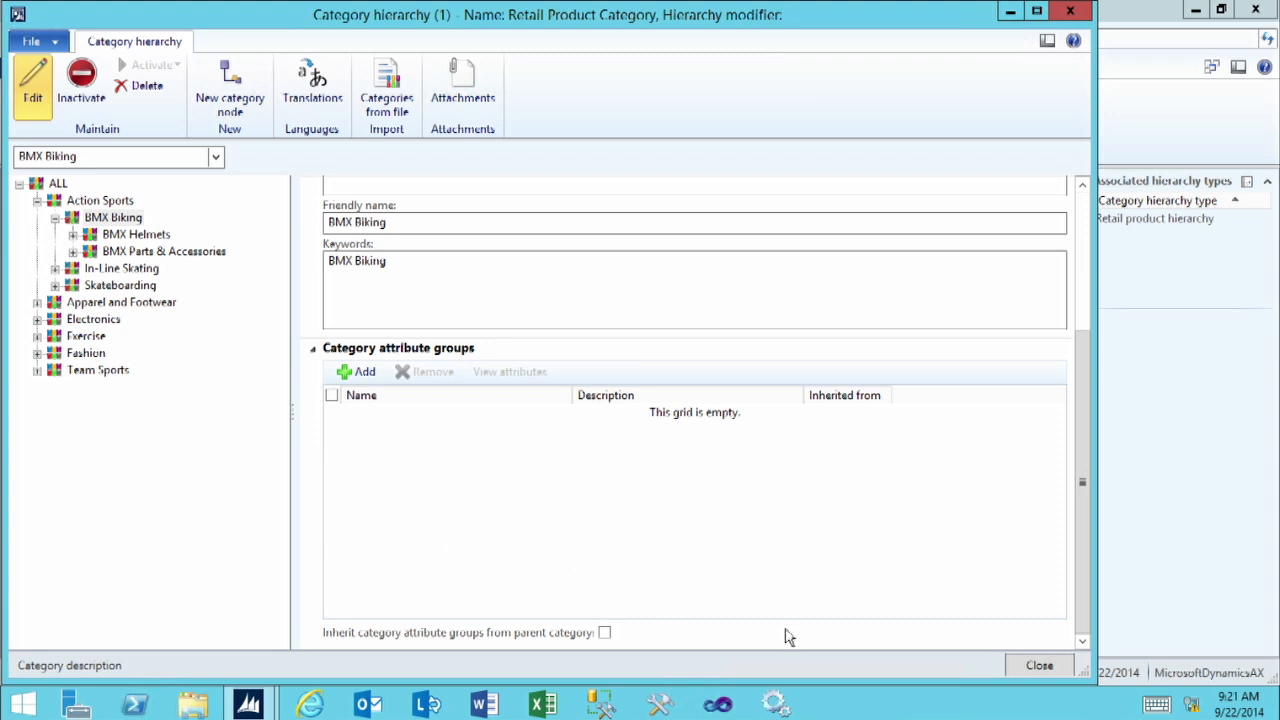
{"action": "left_click", "coordinate": [1039, 666]}
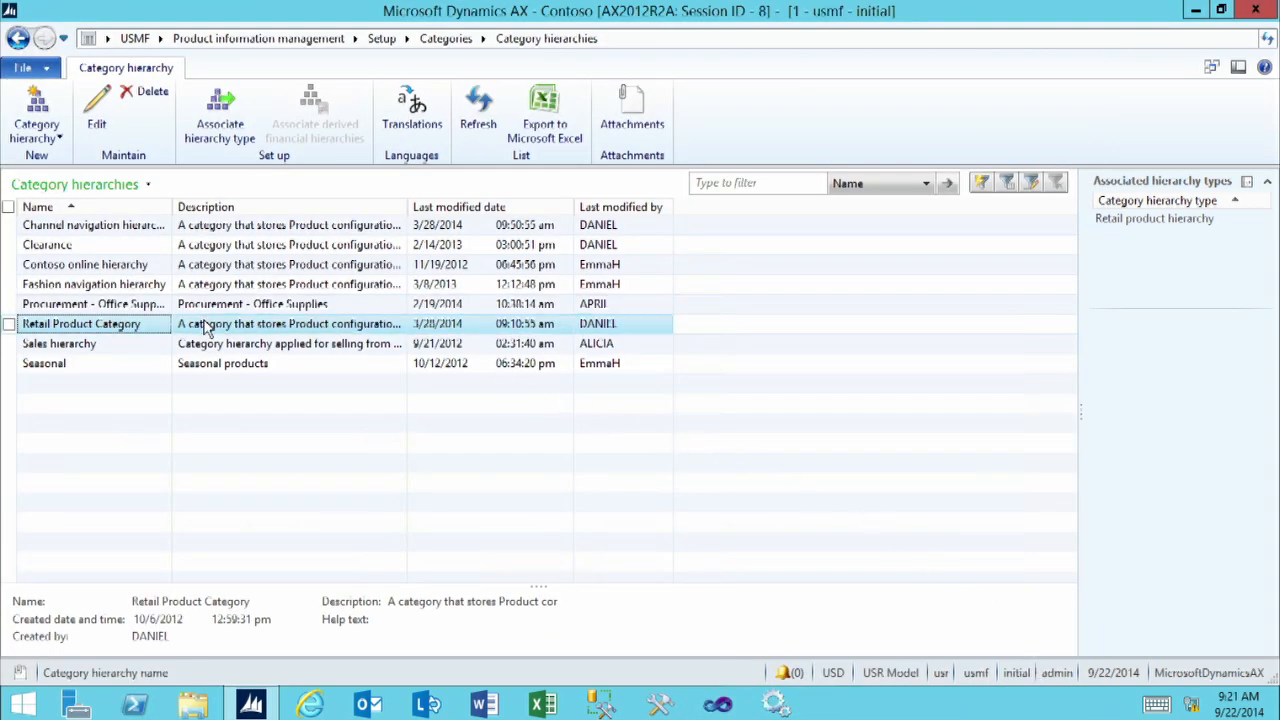
Create a category hierarchy named Apparel with the description Apparel
{"action": "left_click", "coordinate": [47, 135]}
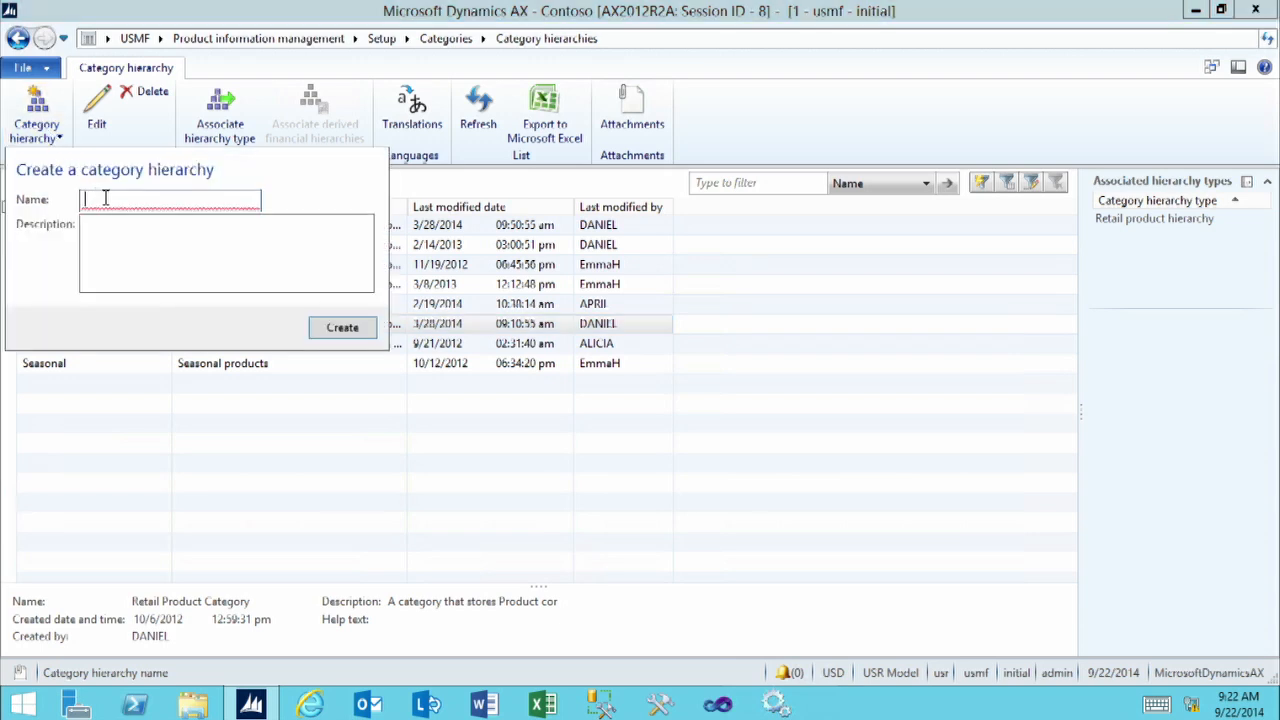
{"action": "type", "text": "A"}
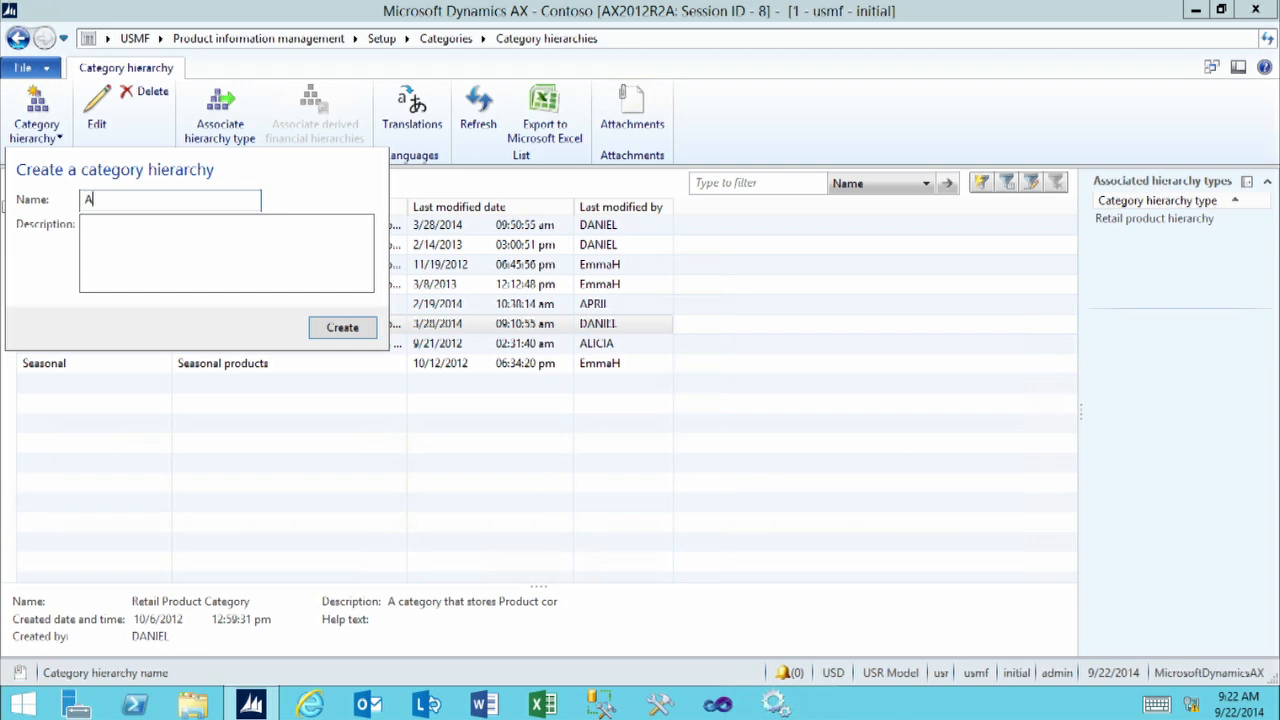
{"action": "type", "text": "pparel"}
{"action": "left_click", "coordinate": [143, 251]}
{"action": "type", "text": "Appar"}
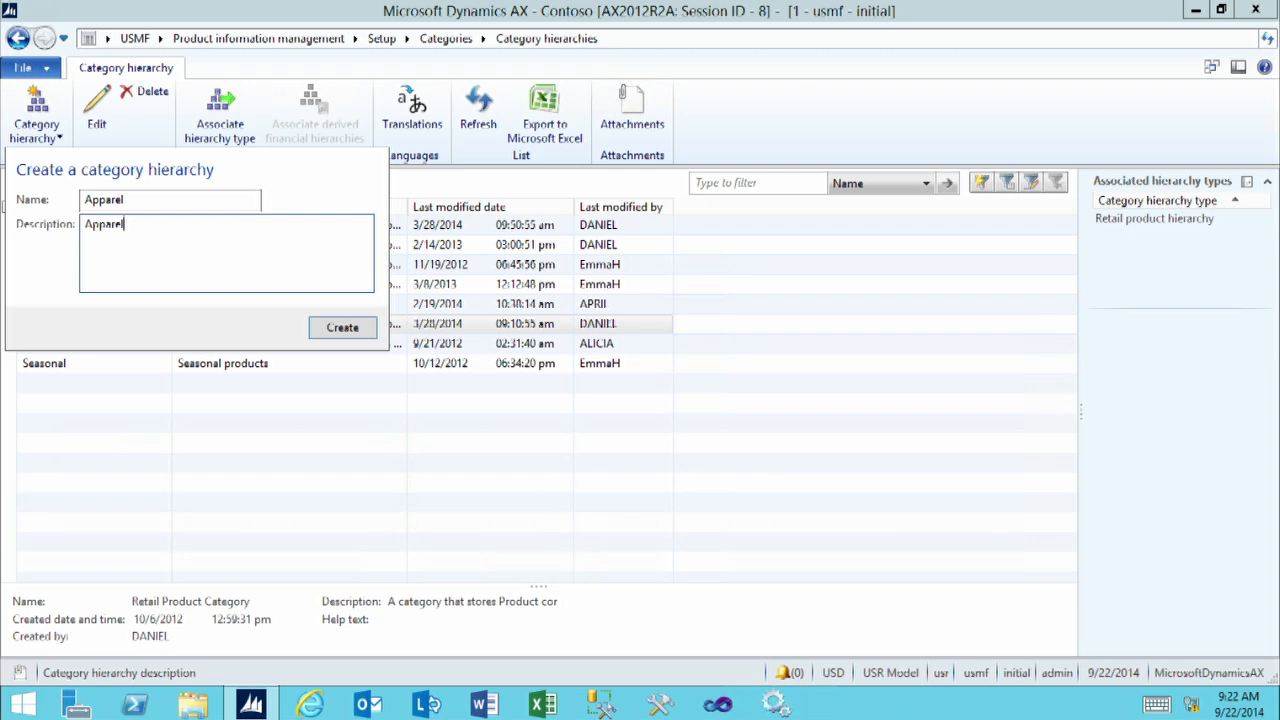
{"action": "left_click", "coordinate": [343, 329]}
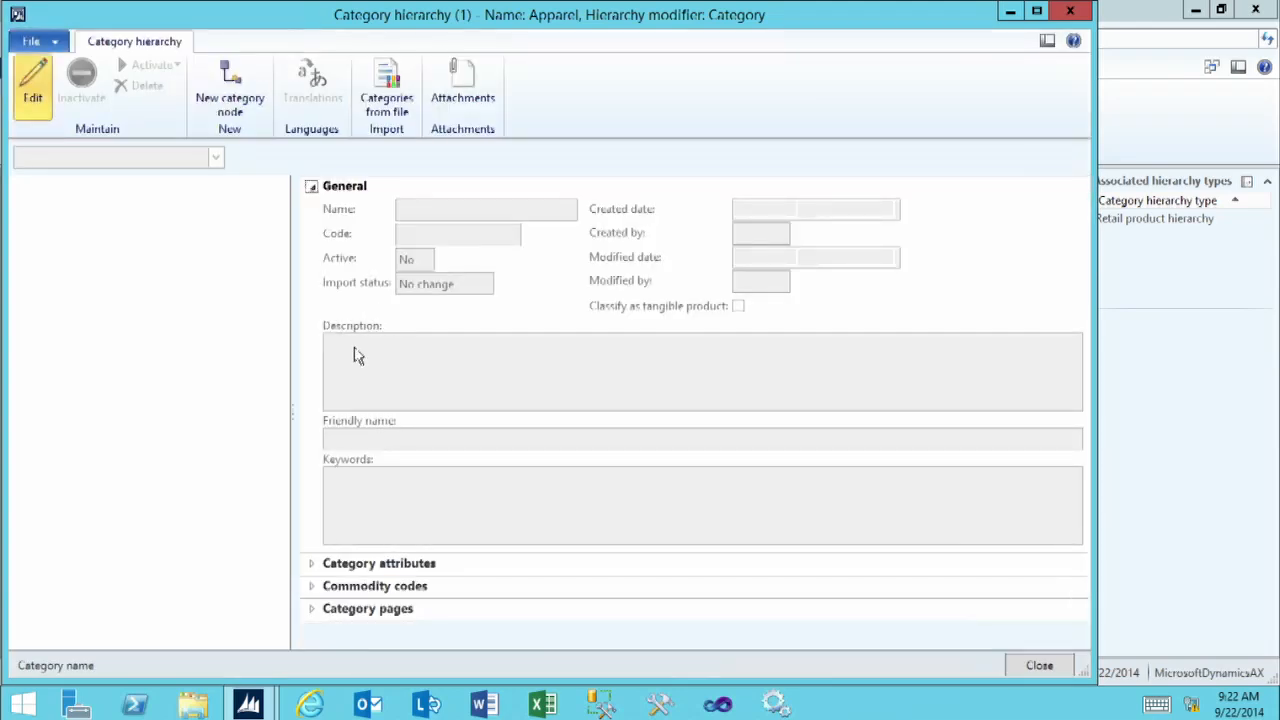
Add a root category node named All to the Apparel hierarchy
{"action": "left_click", "coordinate": [33, 95]}
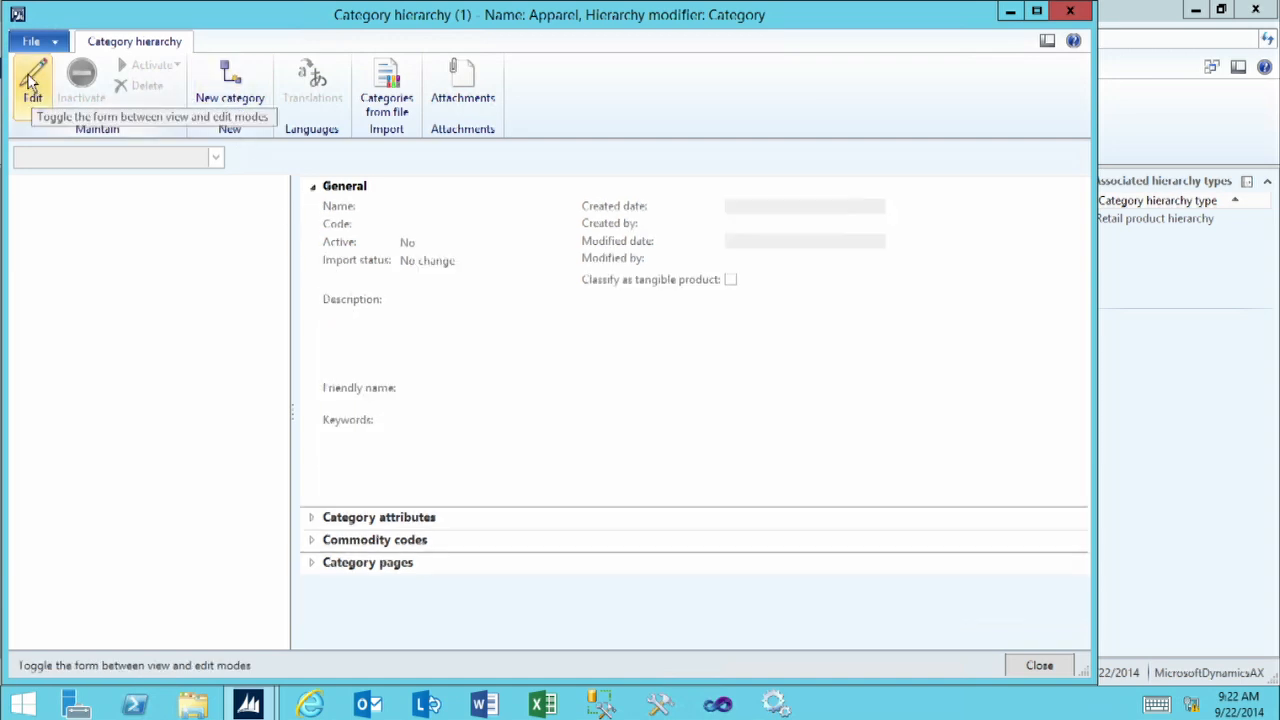
{"action": "left_click", "coordinate": [30, 82]}
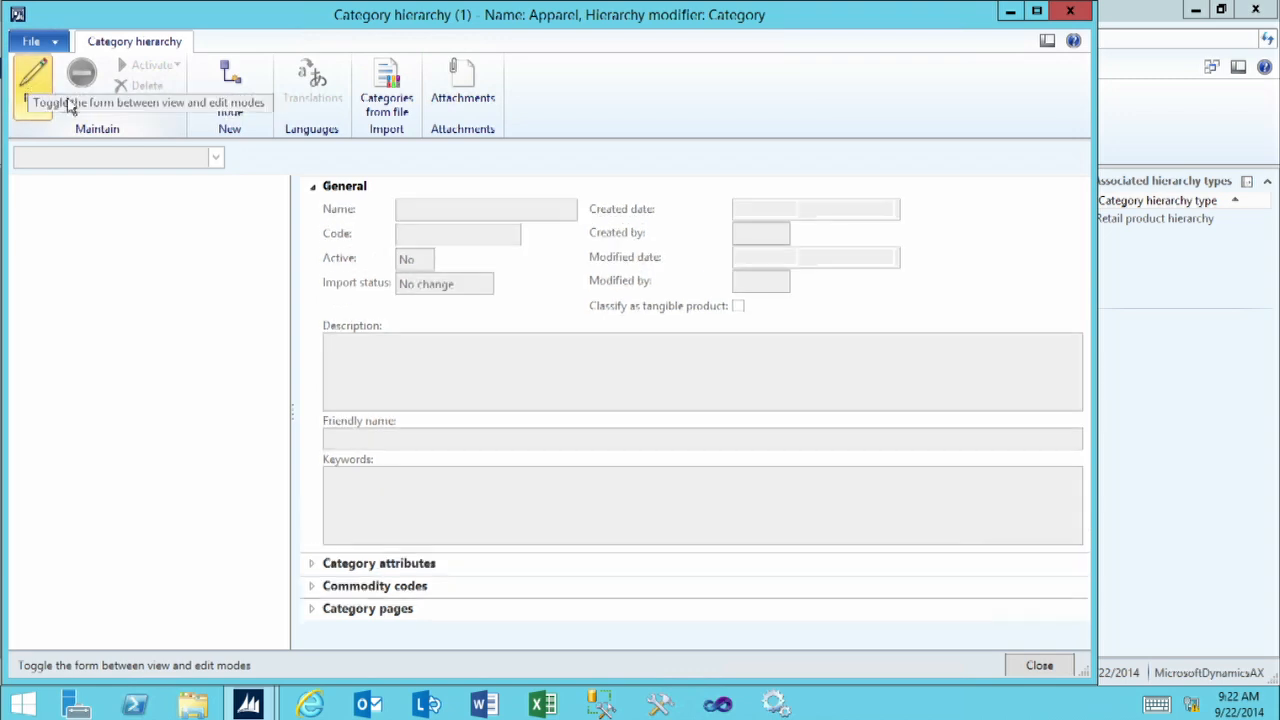
{"action": "left_click", "coordinate": [230, 90]}
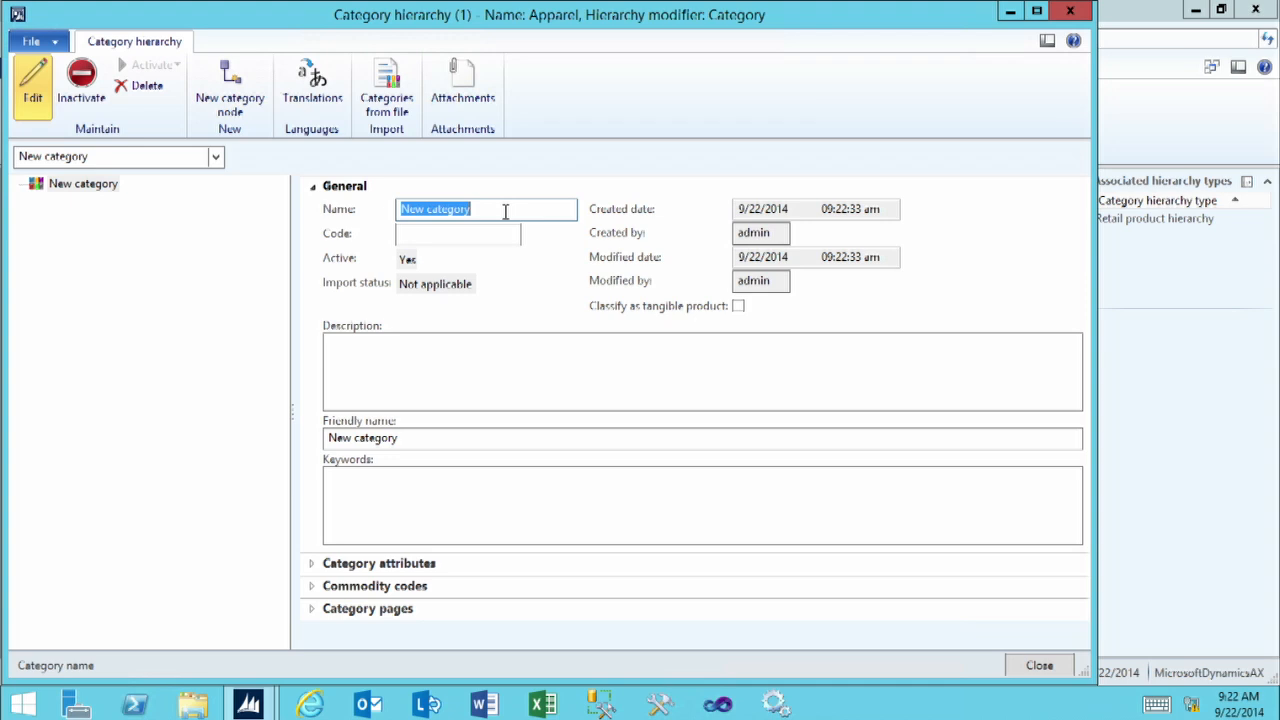
{"action": "type", "text": "All"}
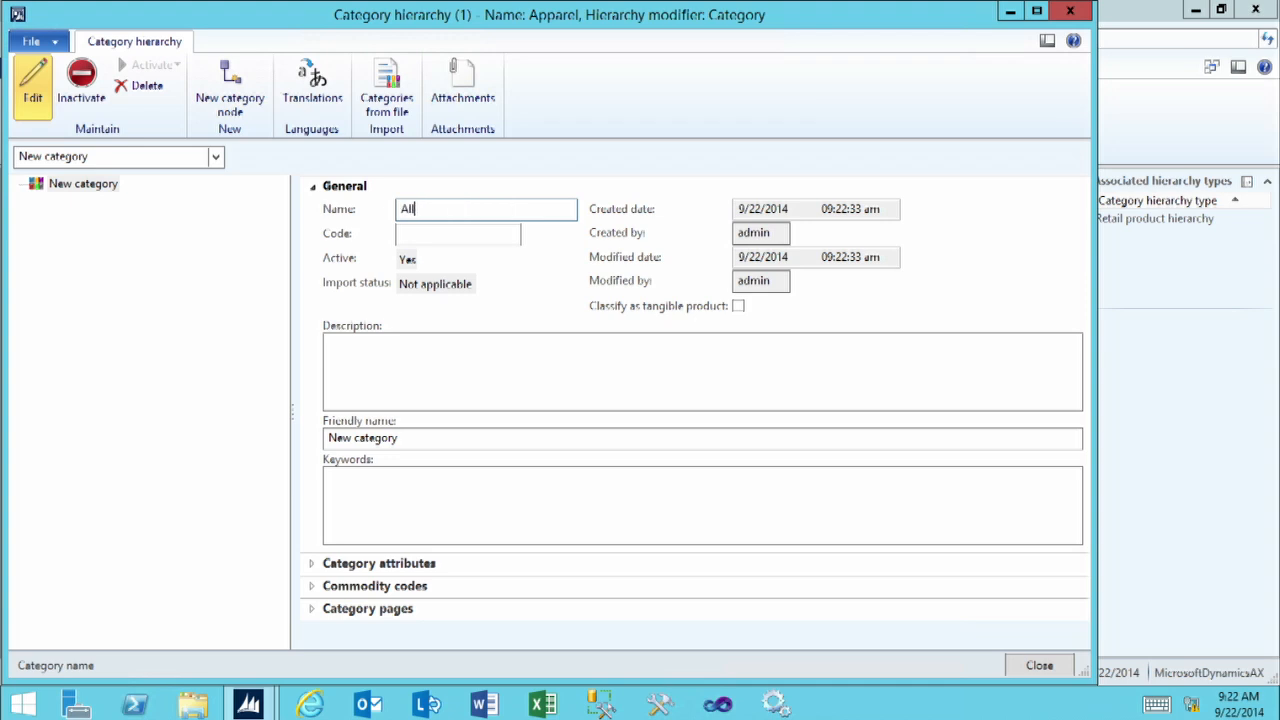
{"action": "left_click", "coordinate": [510, 355]}
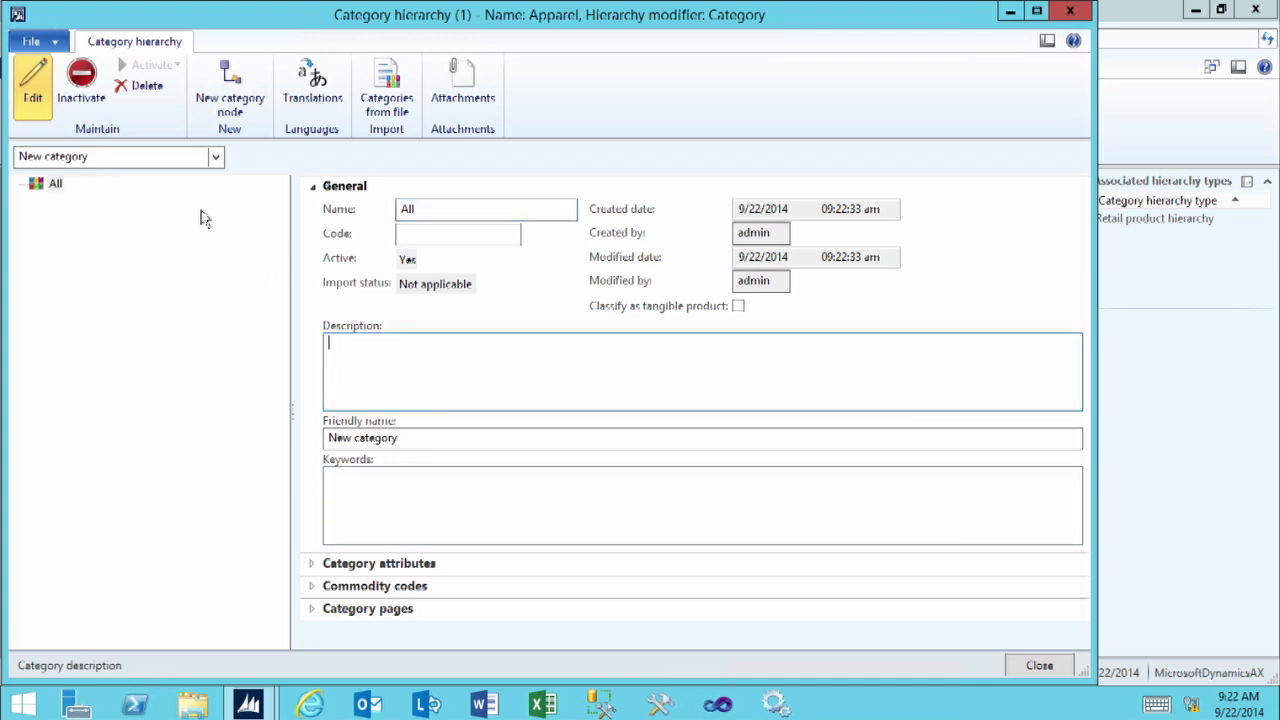
Add a subcategory named Shirts under the All node
{"action": "left_click", "coordinate": [55, 187]}
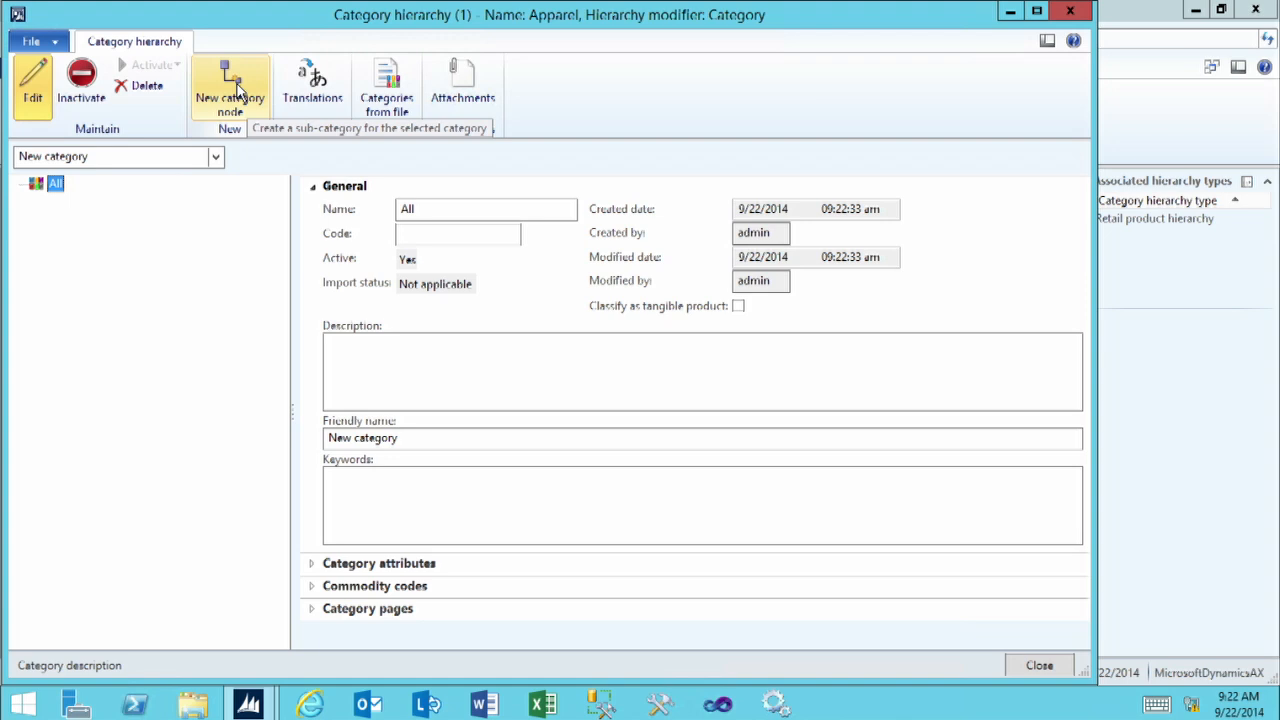
{"action": "left_click", "coordinate": [236, 88]}
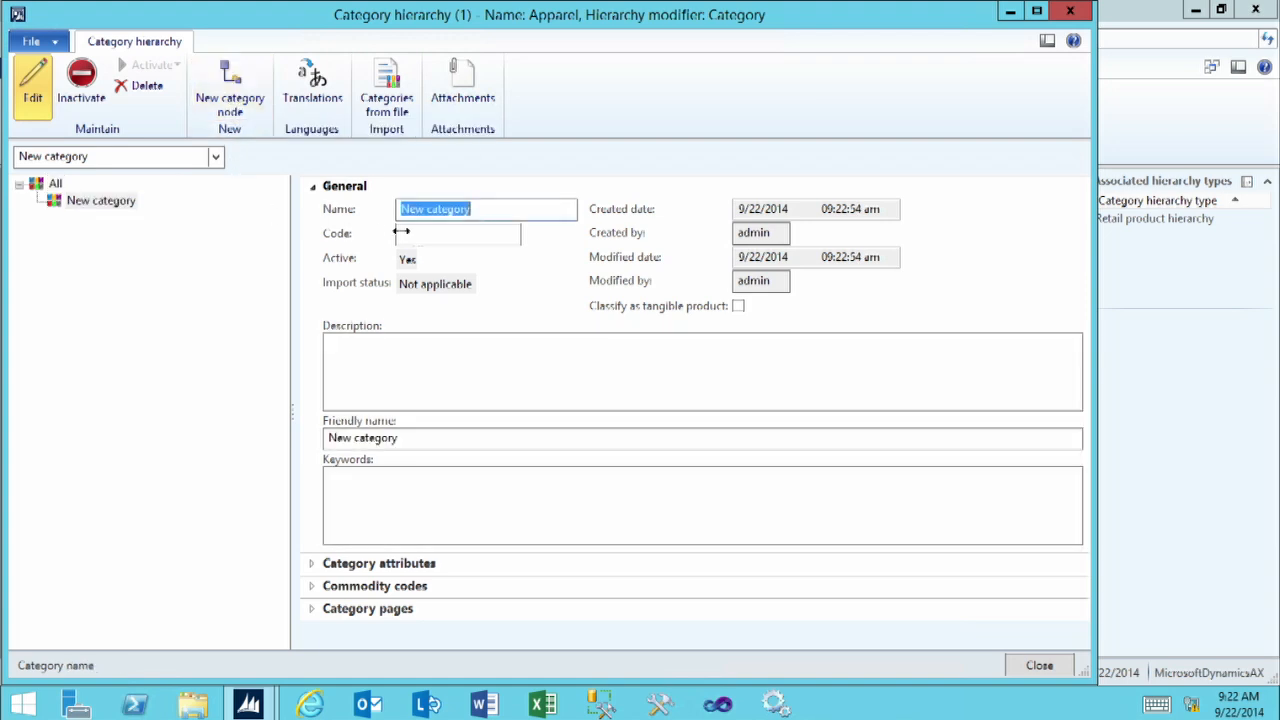
{"action": "left_click_drag", "start_coordinate": [474, 210], "coordinate": [373, 213]}
{"action": "type", "text": "Shirts"}
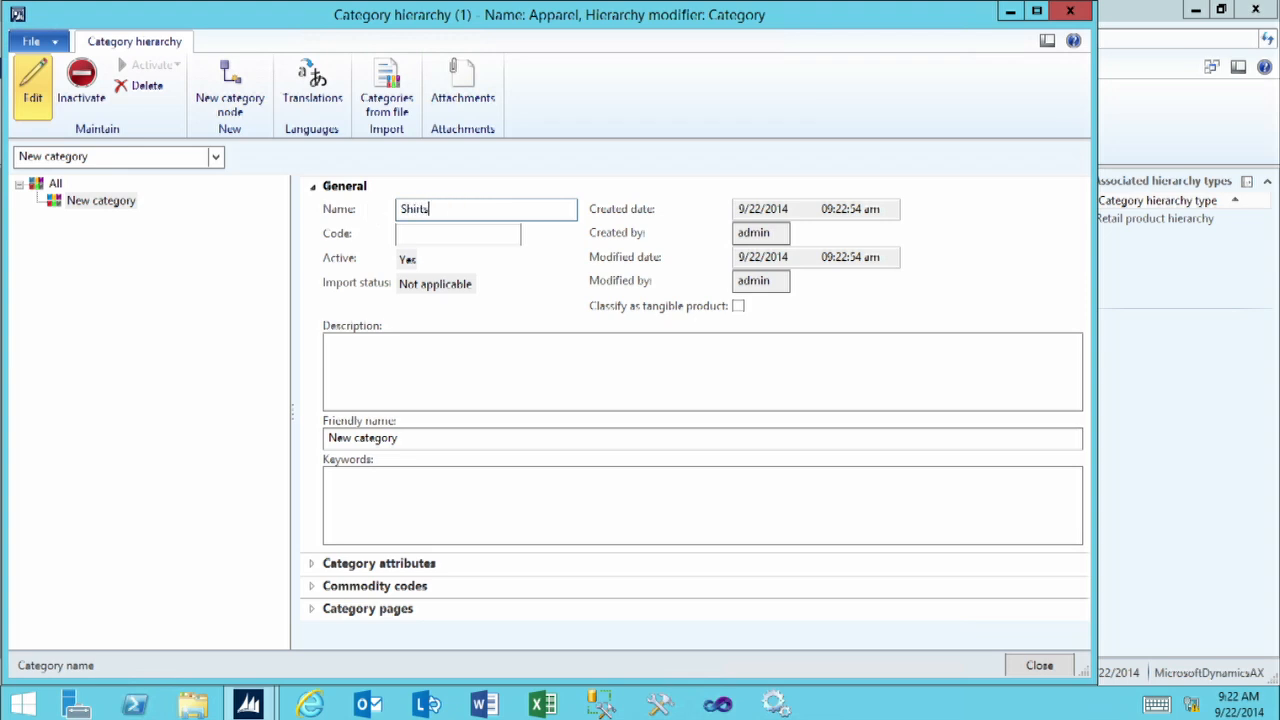
Add a second subcategory named Pants under the All node, at the same level as Shirts
{"action": "left_click", "coordinate": [56, 184]}
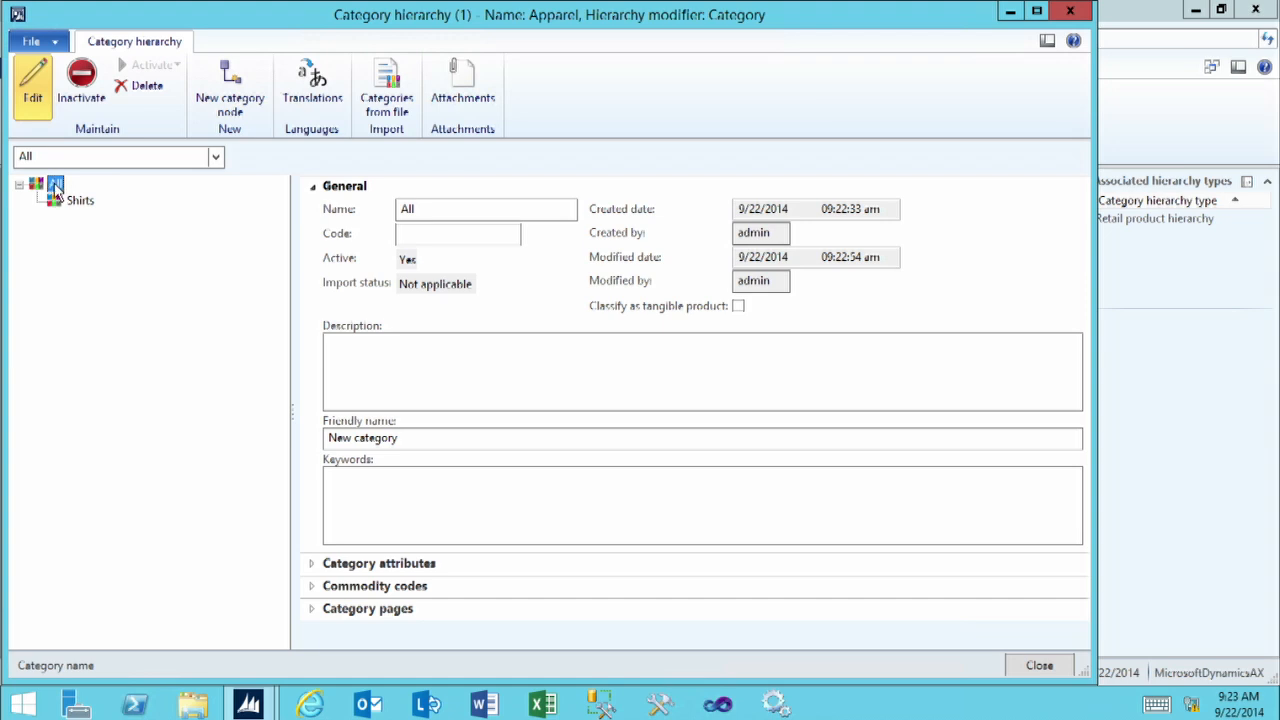
{"action": "left_click", "coordinate": [242, 78]}
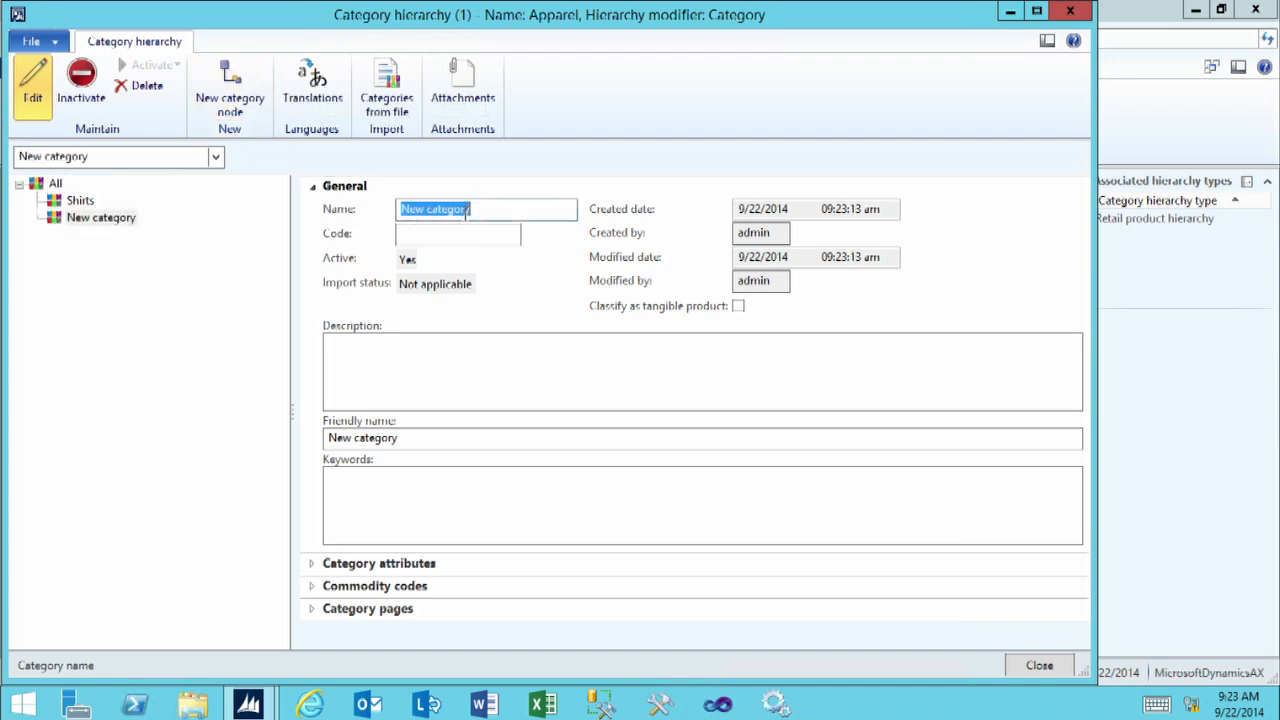
{"action": "type", "text": "Pants"}
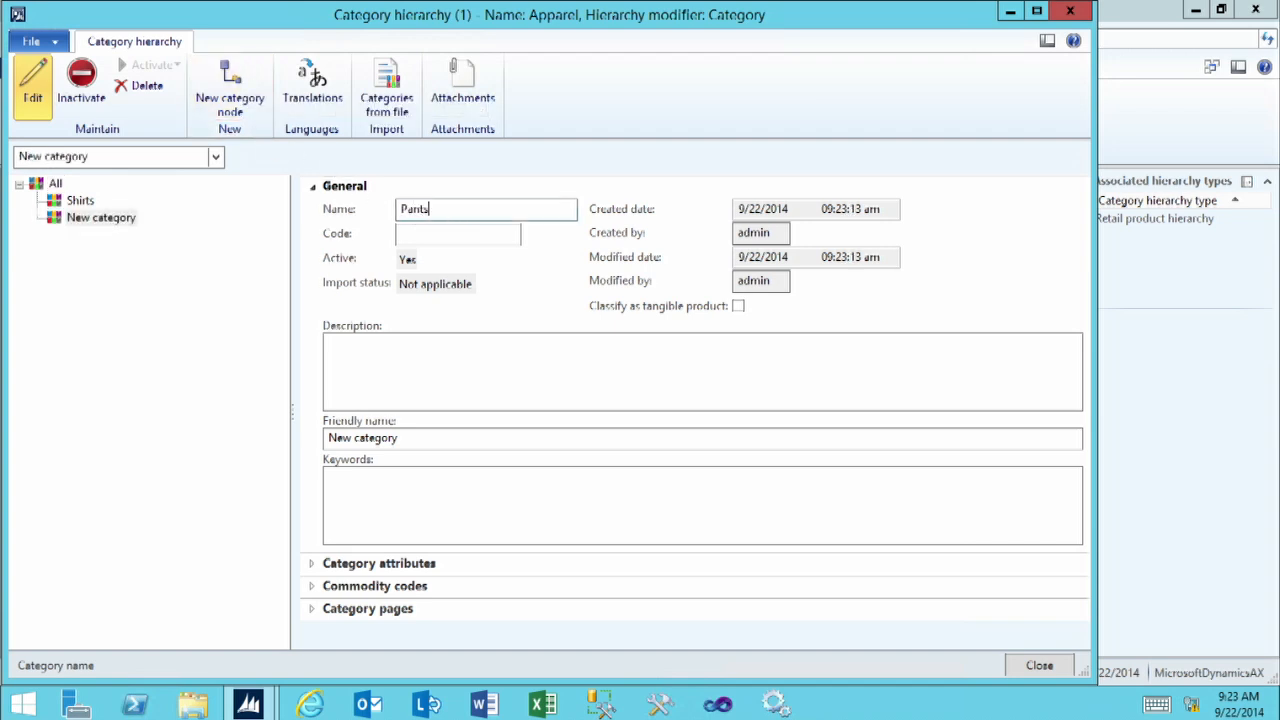
Add a subcategory named Short Sleeve under Shirts and close the Apparel hierarchy
{"action": "left_click", "coordinate": [83, 204]}
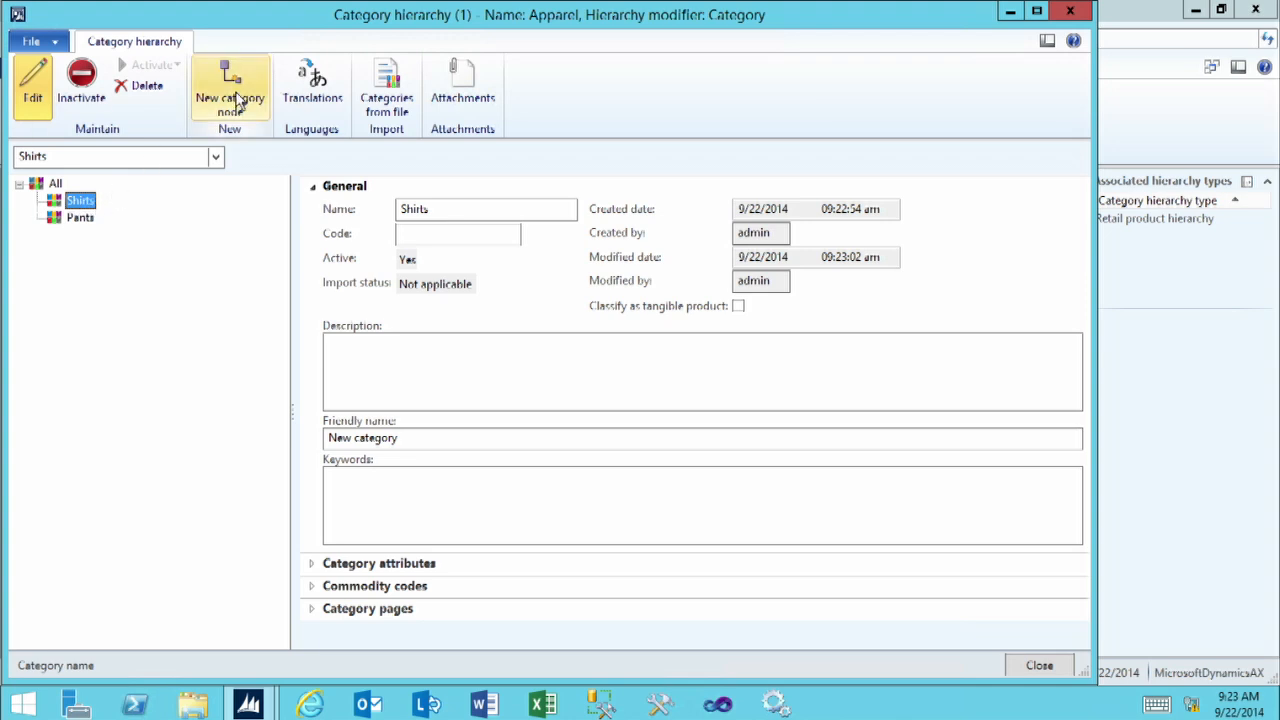
{"action": "left_click", "coordinate": [237, 100]}
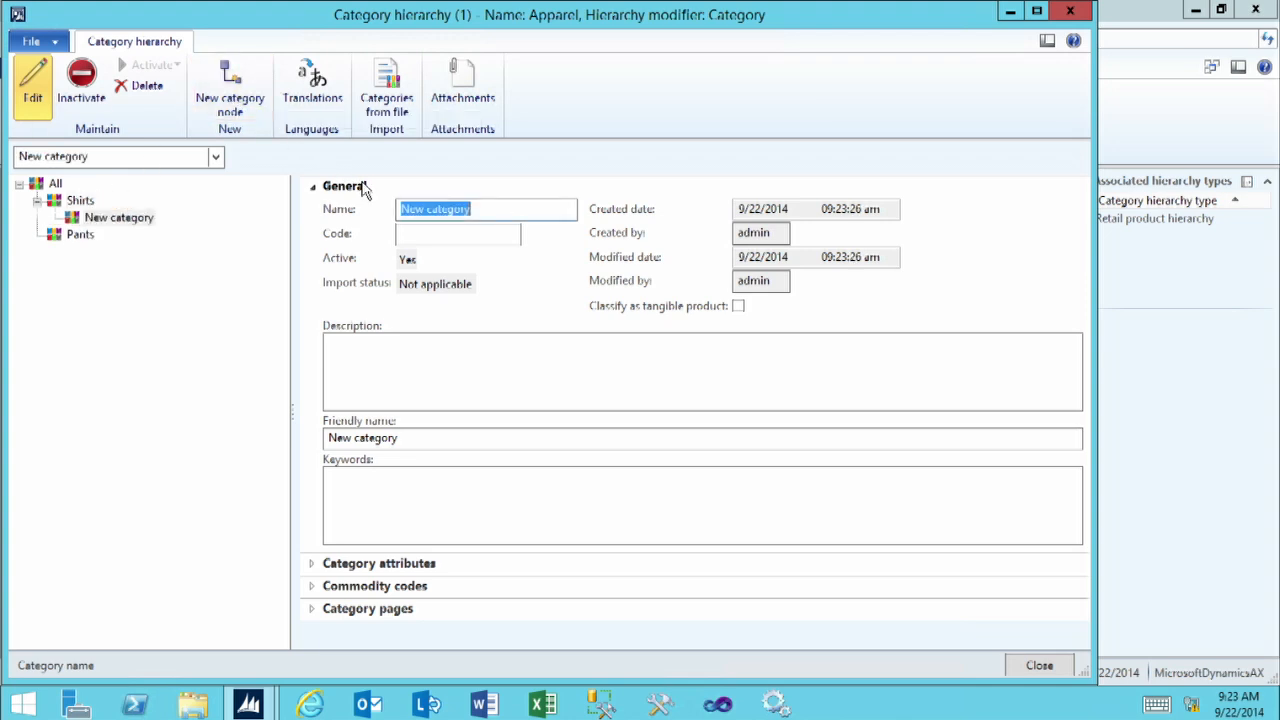
{"action": "type", "text": "Short Slle"}
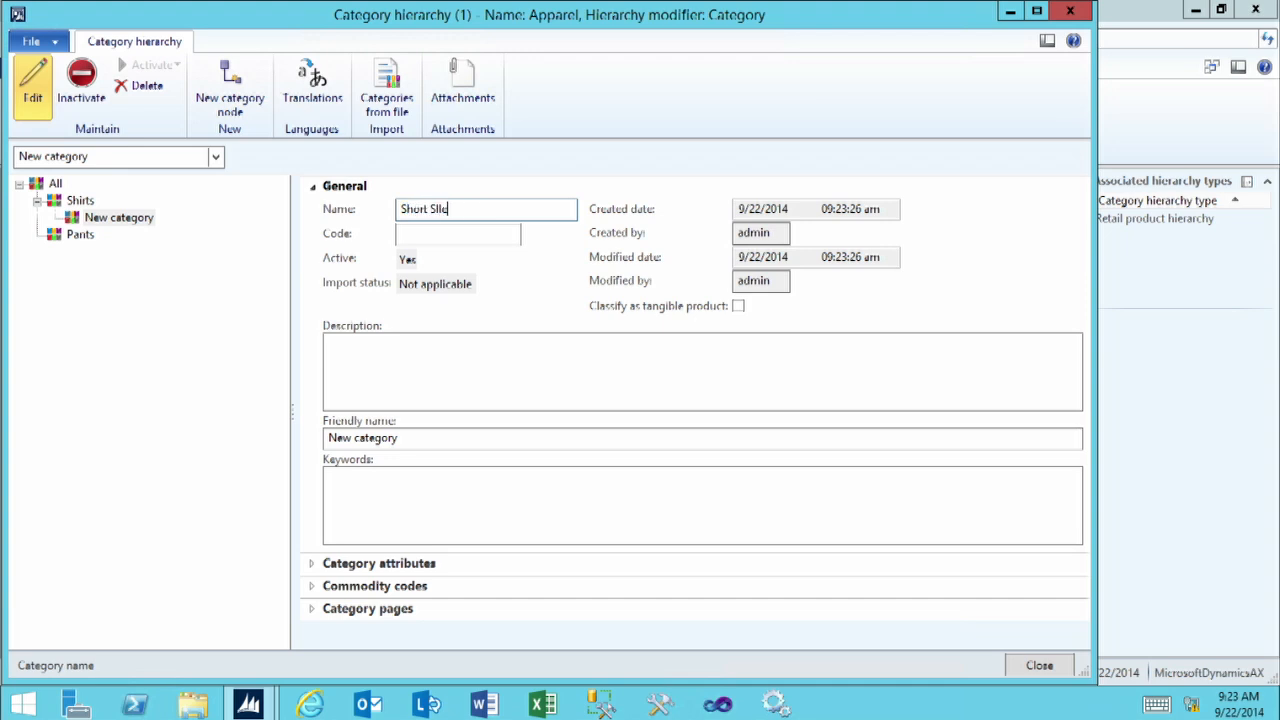
{"action": "type", "text": "ve"}
{"action": "left_click", "coordinate": [82, 201]}
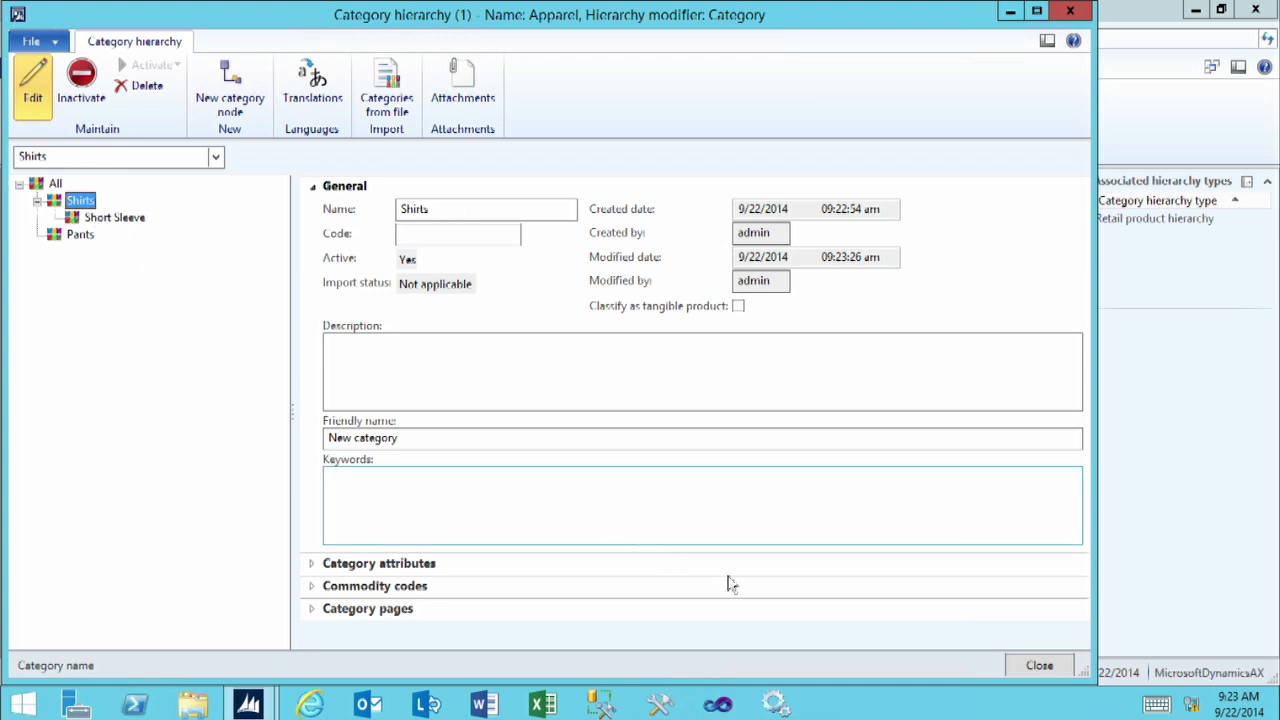
{"action": "left_click", "coordinate": [1038, 666]}
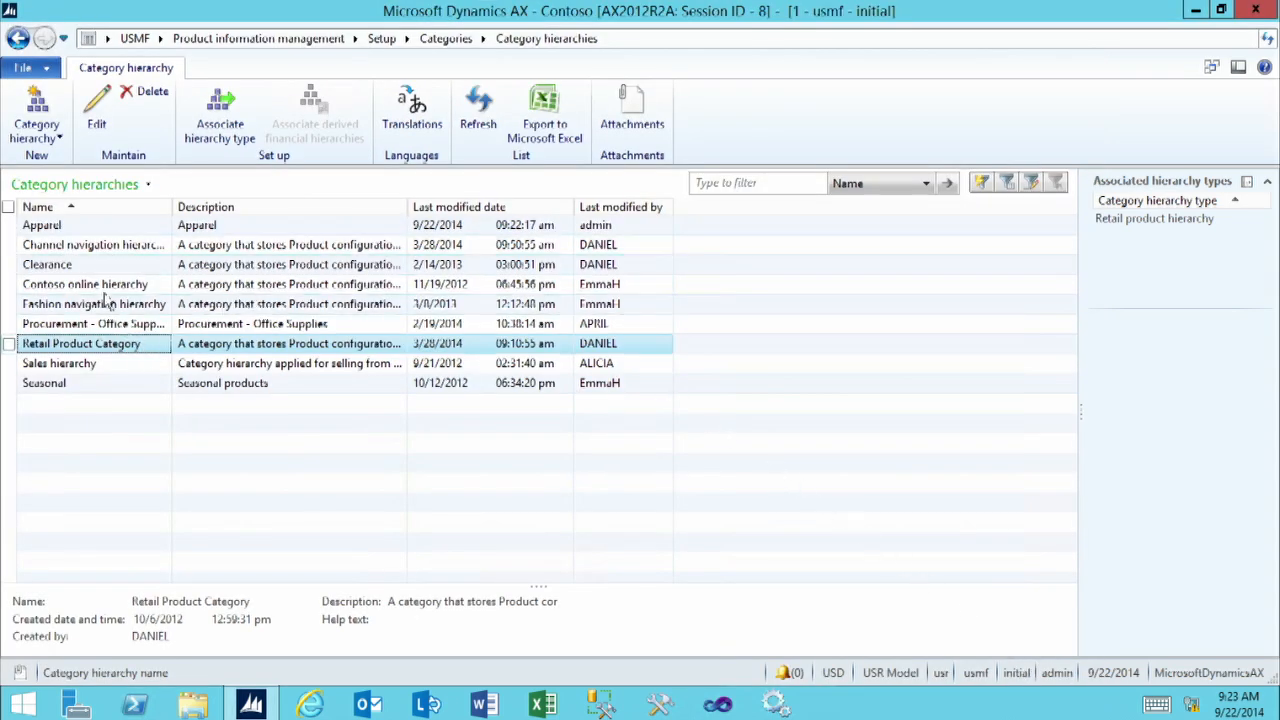
Associate the Apparel hierarchy with the Supplemental retail hierarchy type in a new category hierarchy type record
{"action": "left_click", "coordinate": [74, 227]}
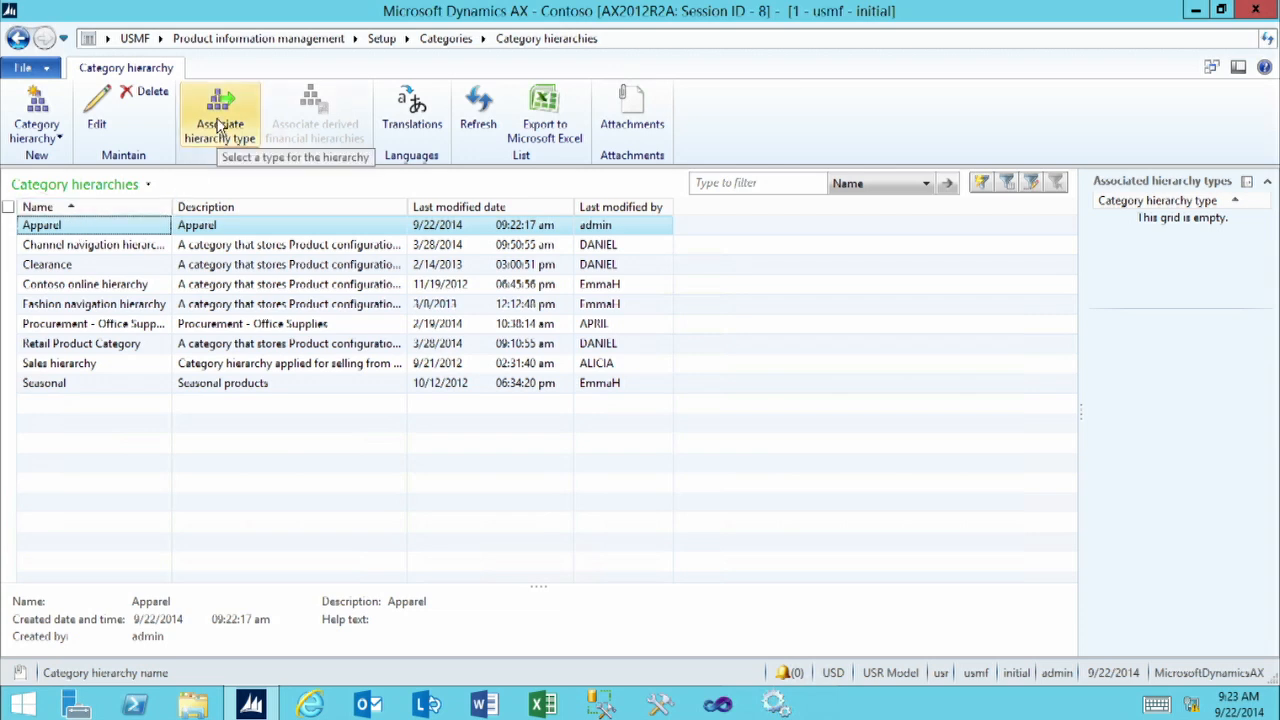
{"action": "left_click", "coordinate": [219, 125]}
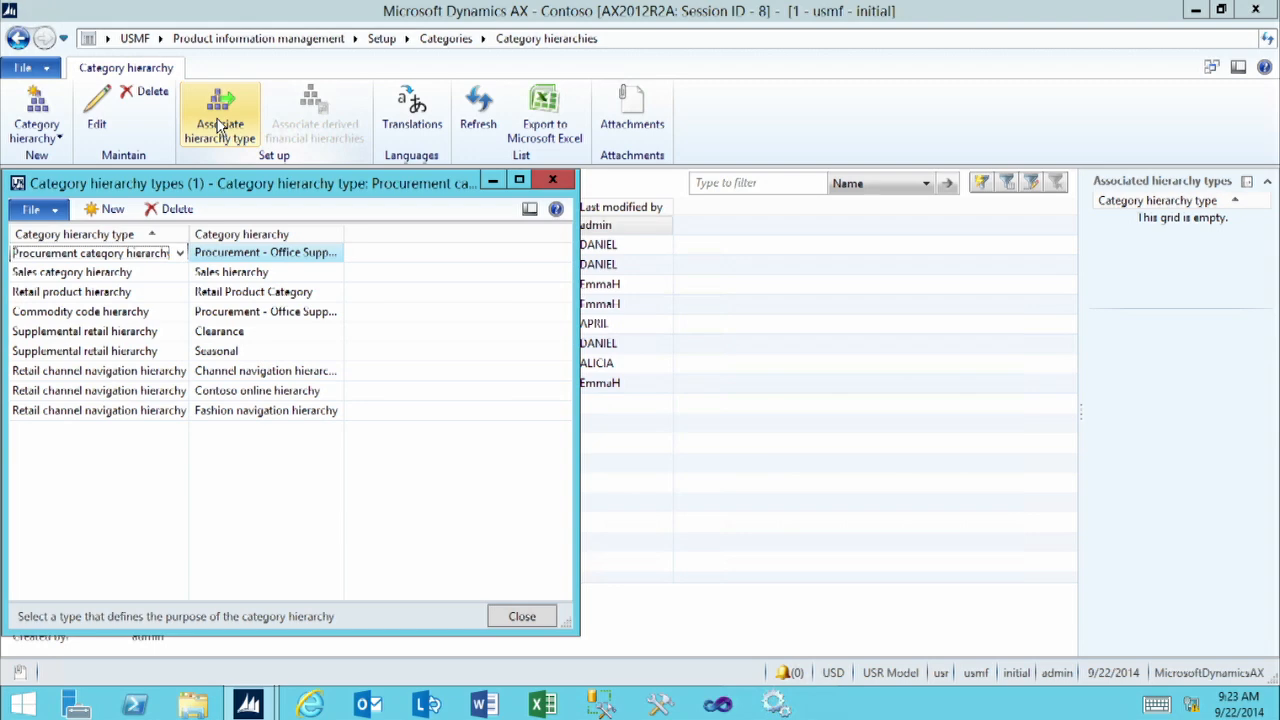
{"action": "left_click_drag", "start_coordinate": [210, 186], "coordinate": [475, 148]}
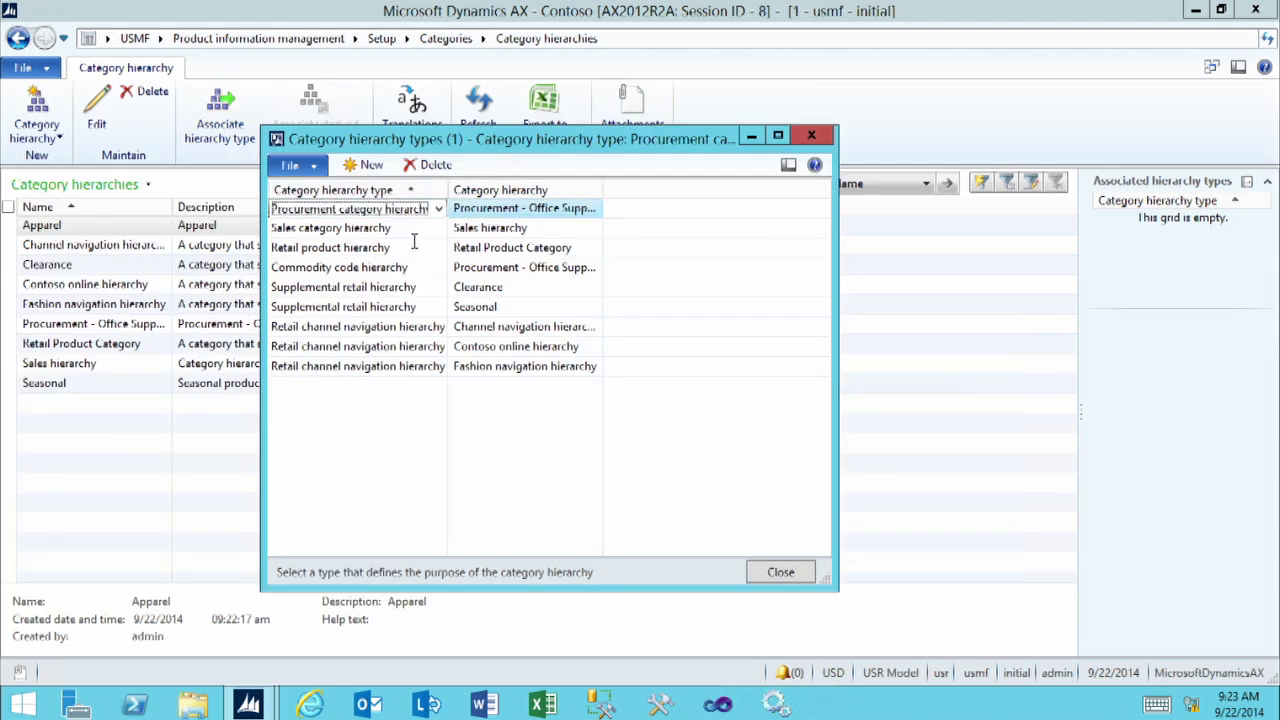
{"action": "left_click", "coordinate": [372, 168]}
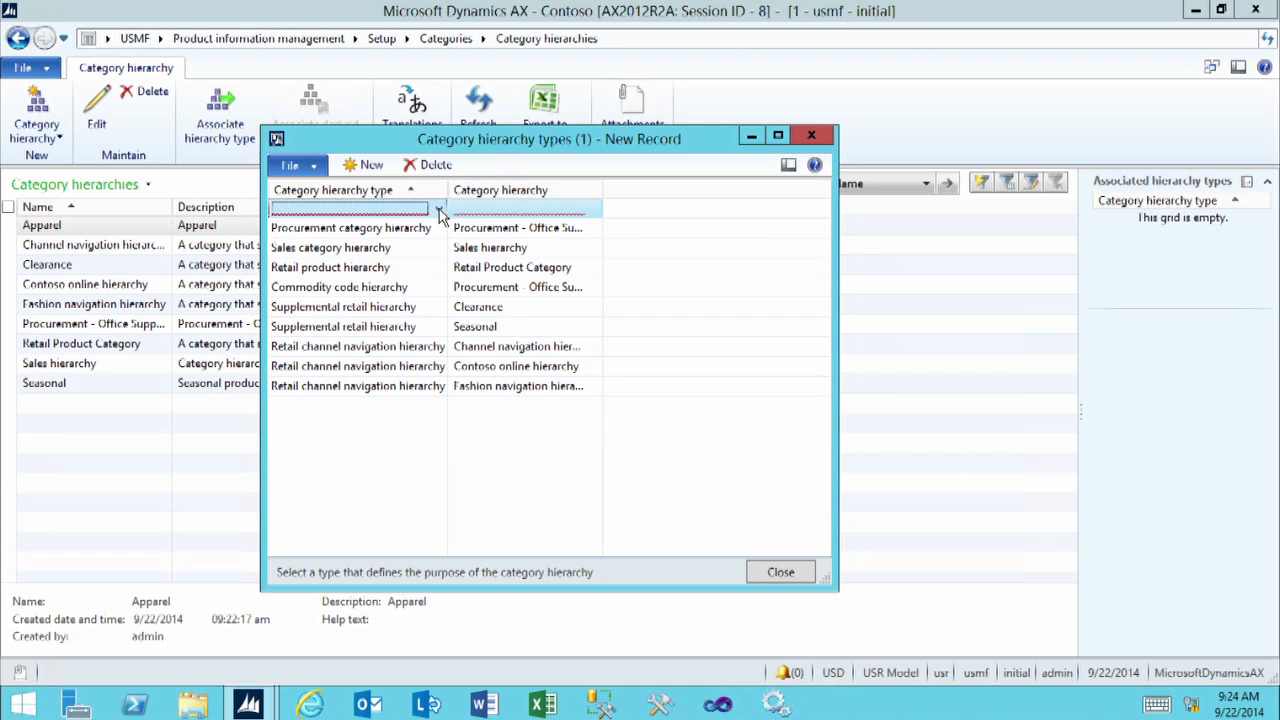
{"action": "left_click", "coordinate": [439, 212]}
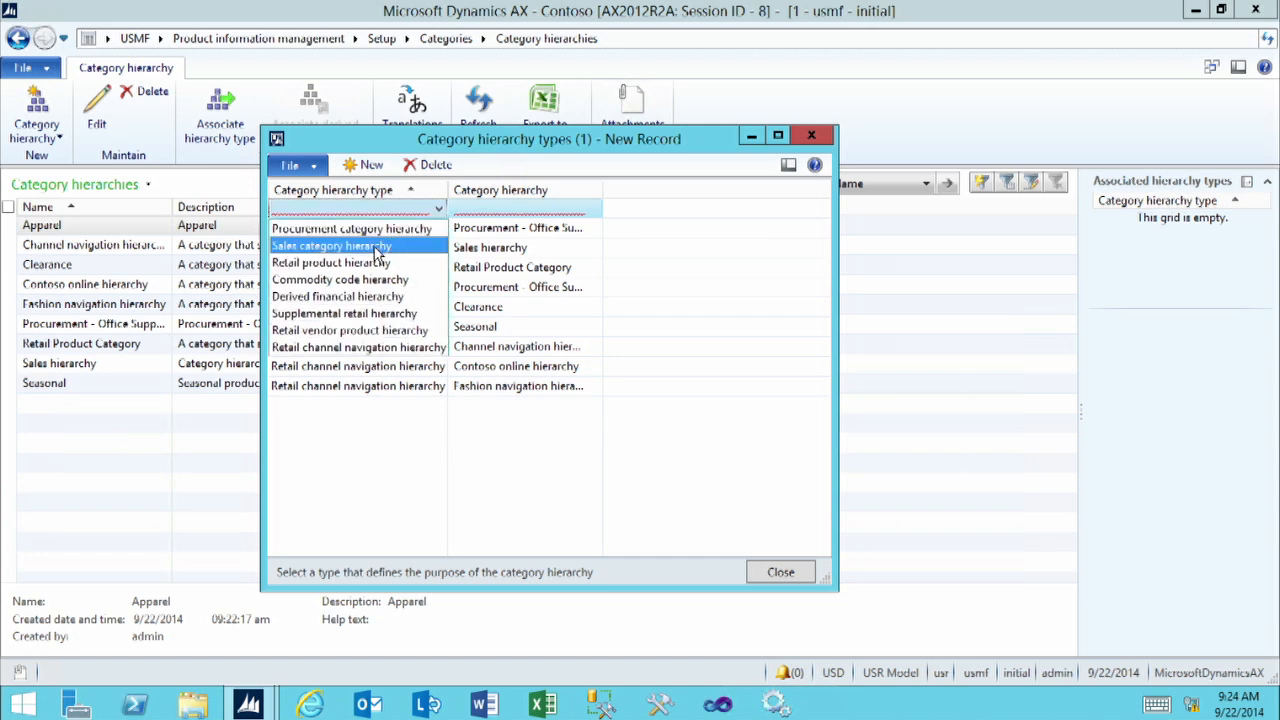
{"action": "left_click", "coordinate": [350, 316]}
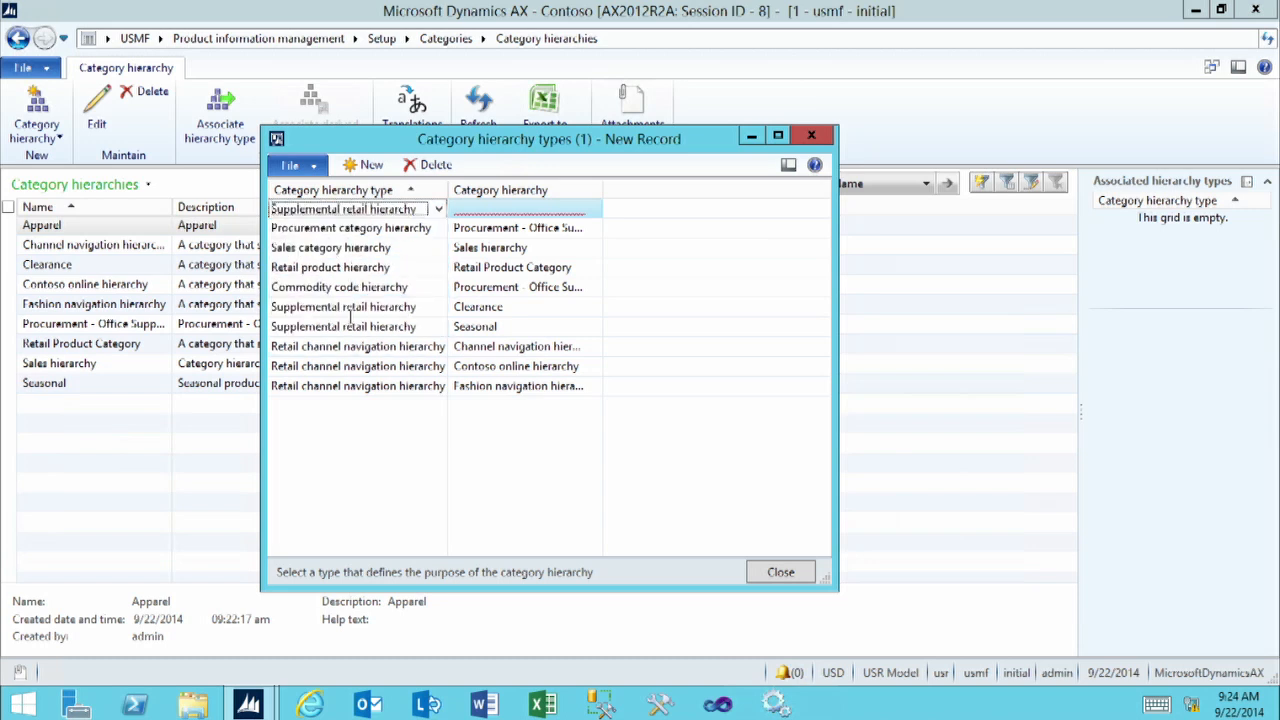
{"action": "left_click", "coordinate": [471, 207]}
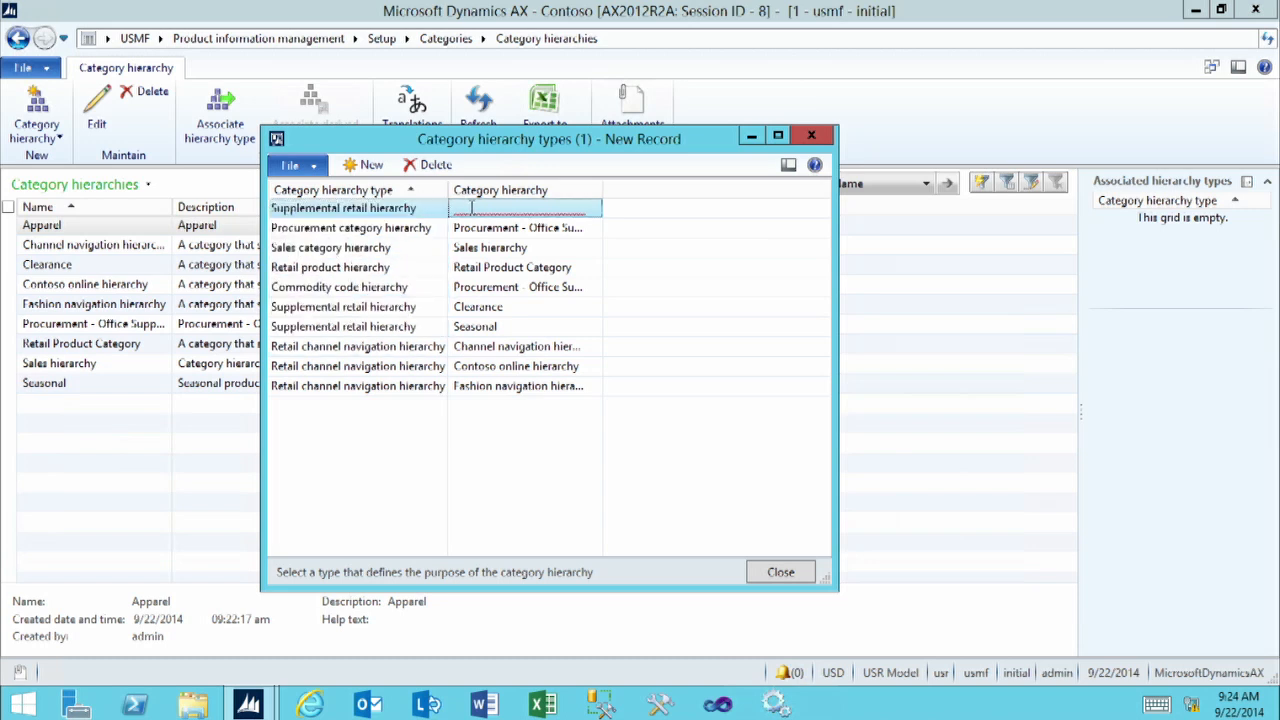
{"action": "left_click", "coordinate": [594, 209]}
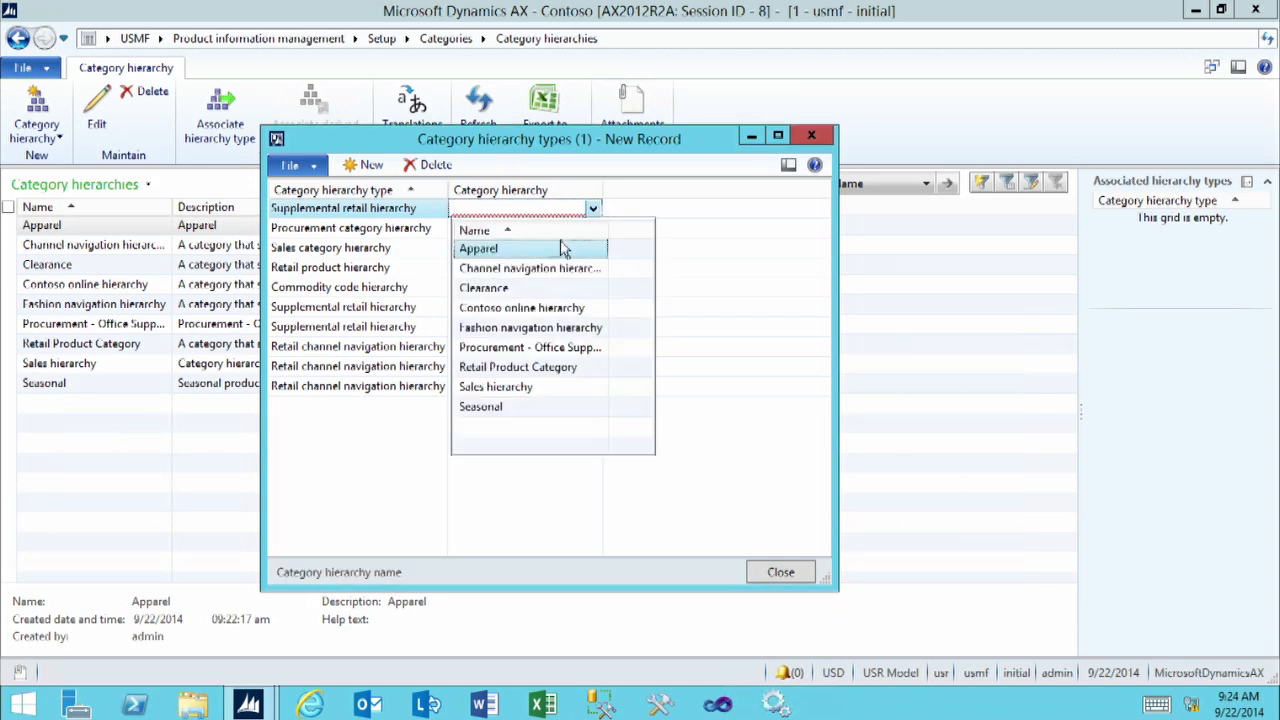
{"action": "left_click", "coordinate": [495, 247]}
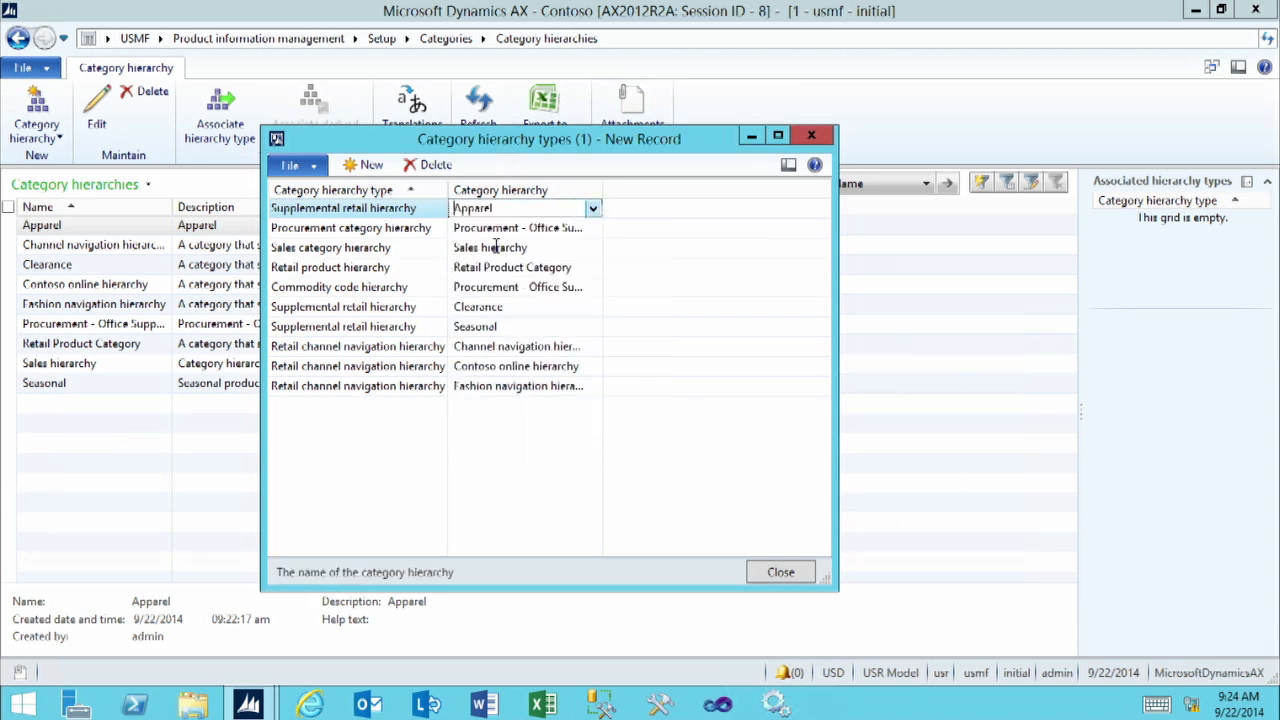
{"action": "left_click", "coordinate": [779, 572]}
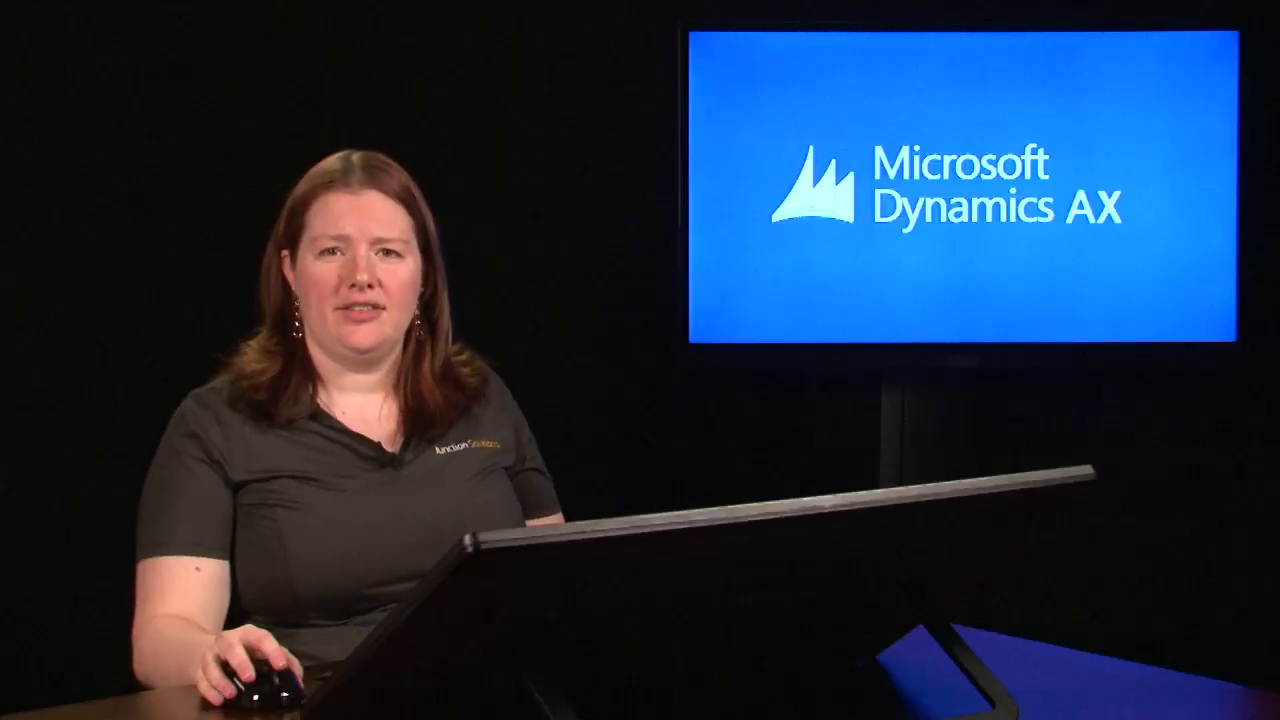